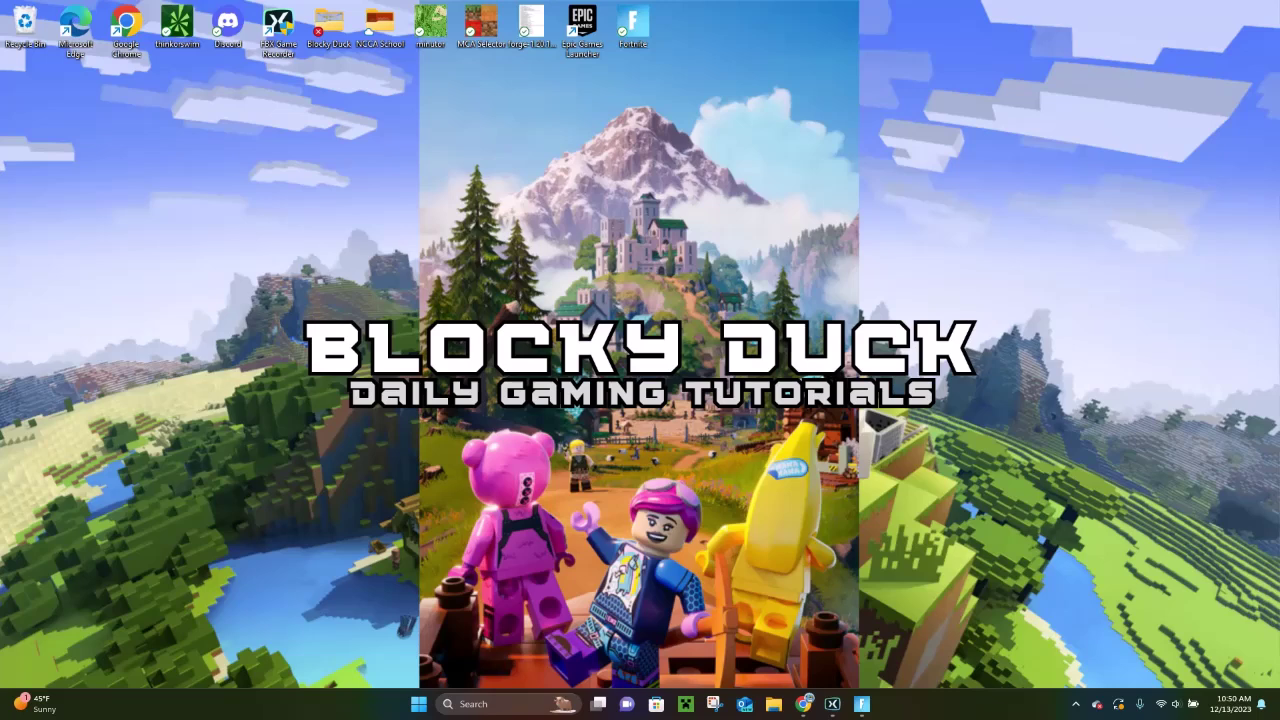
# Step: Bring Chrome with the Fabric installer page for Minecraft Launcher to the front
pyautogui.click(803, 703)
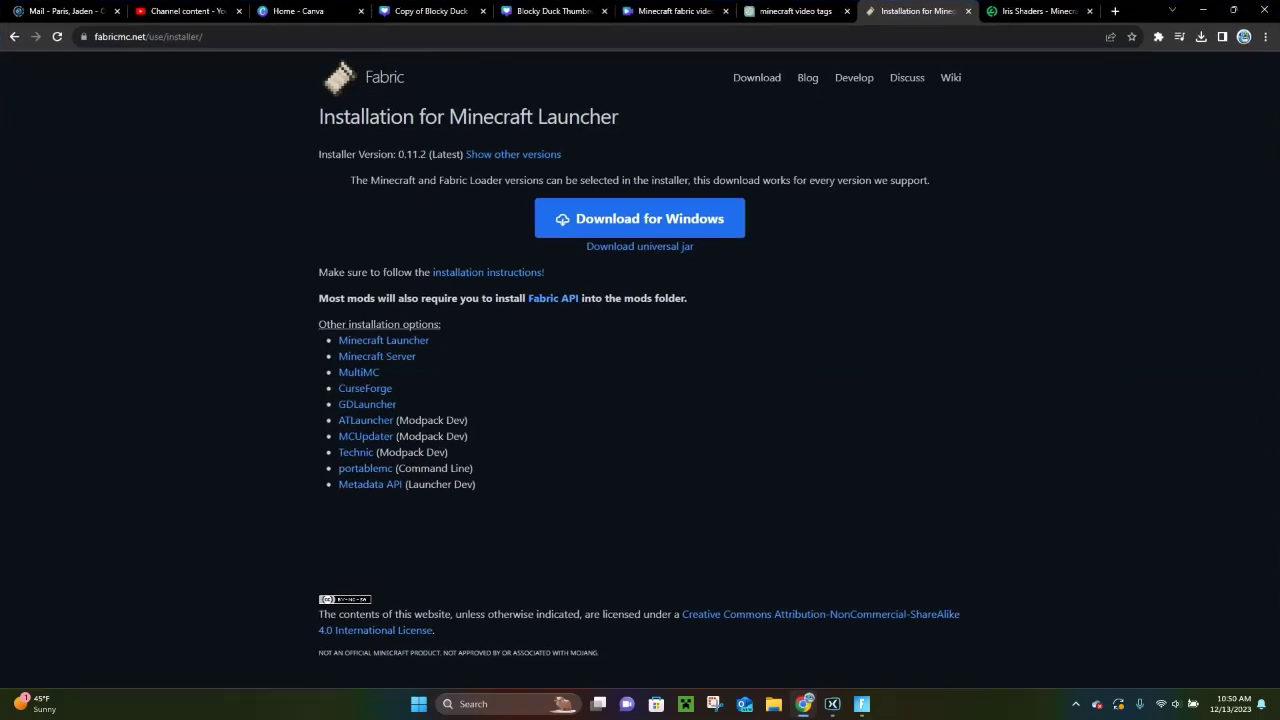
# Step: Download Fabric Installer 0.11.2, set it for Minecraft 1.20.4 with loader 0.15.1, and close it
pyautogui.click(1035, 11)
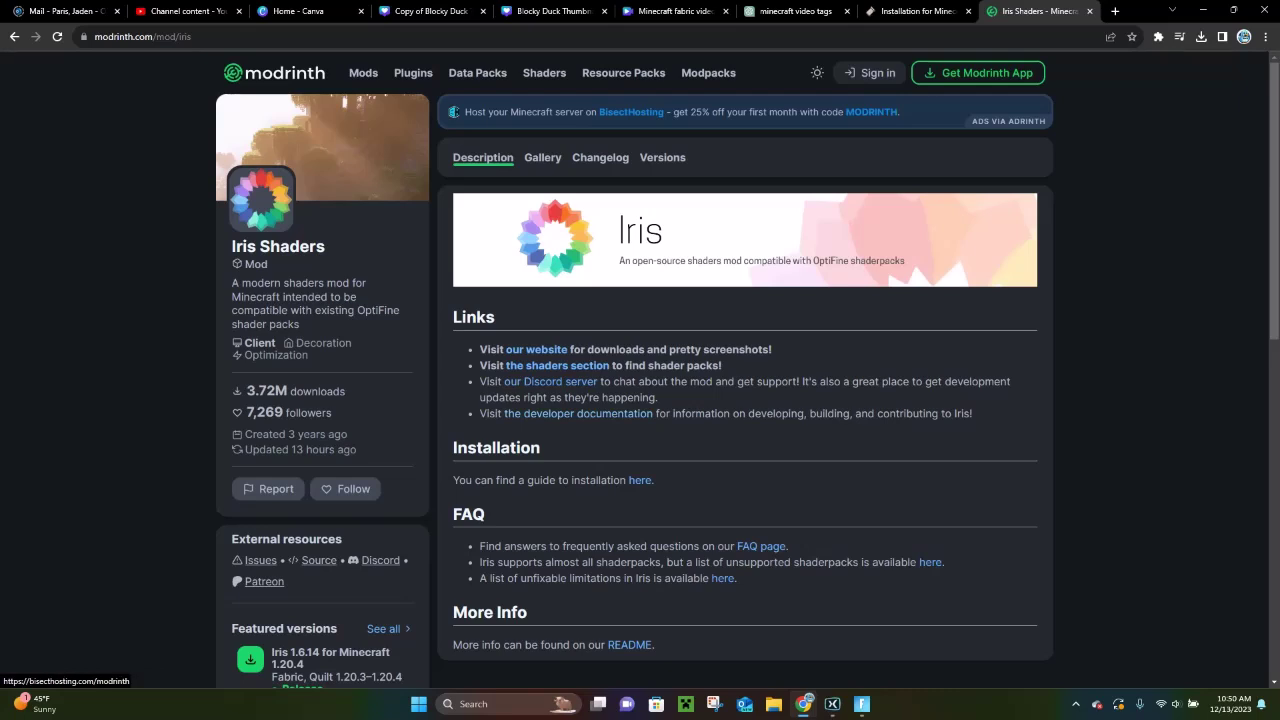
pyautogui.click(915, 11)
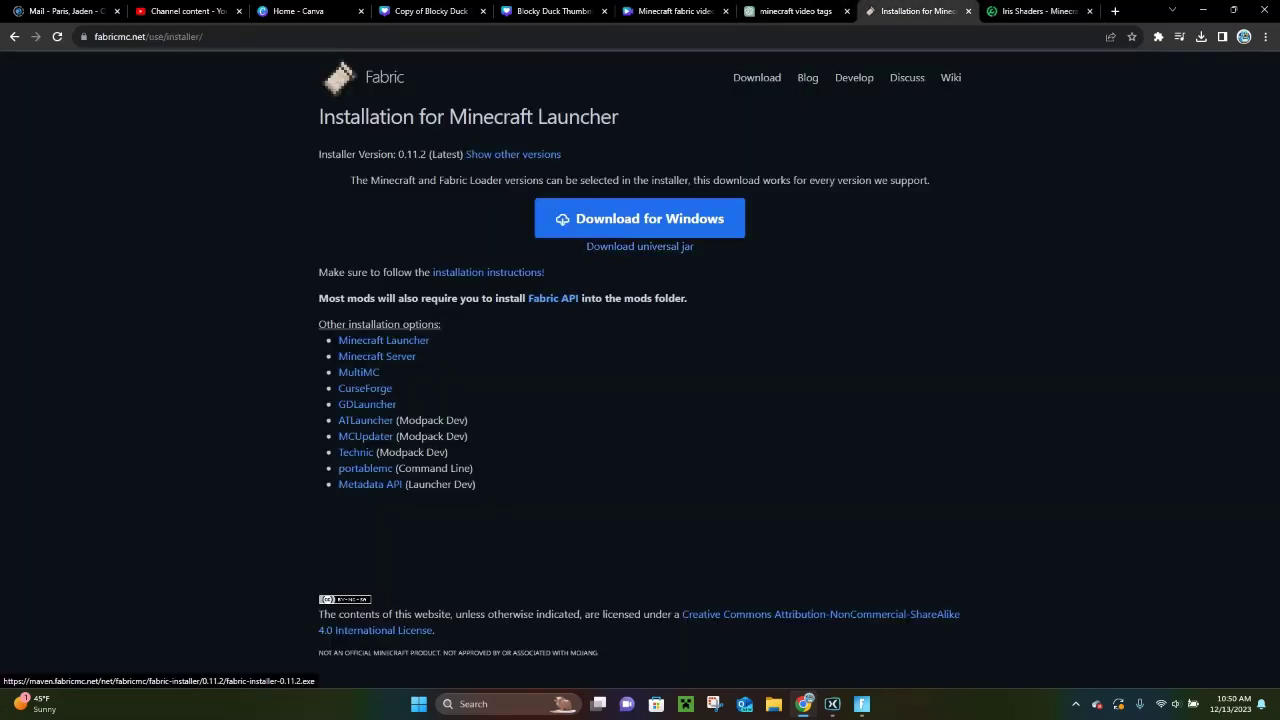
pyautogui.click(640, 218)
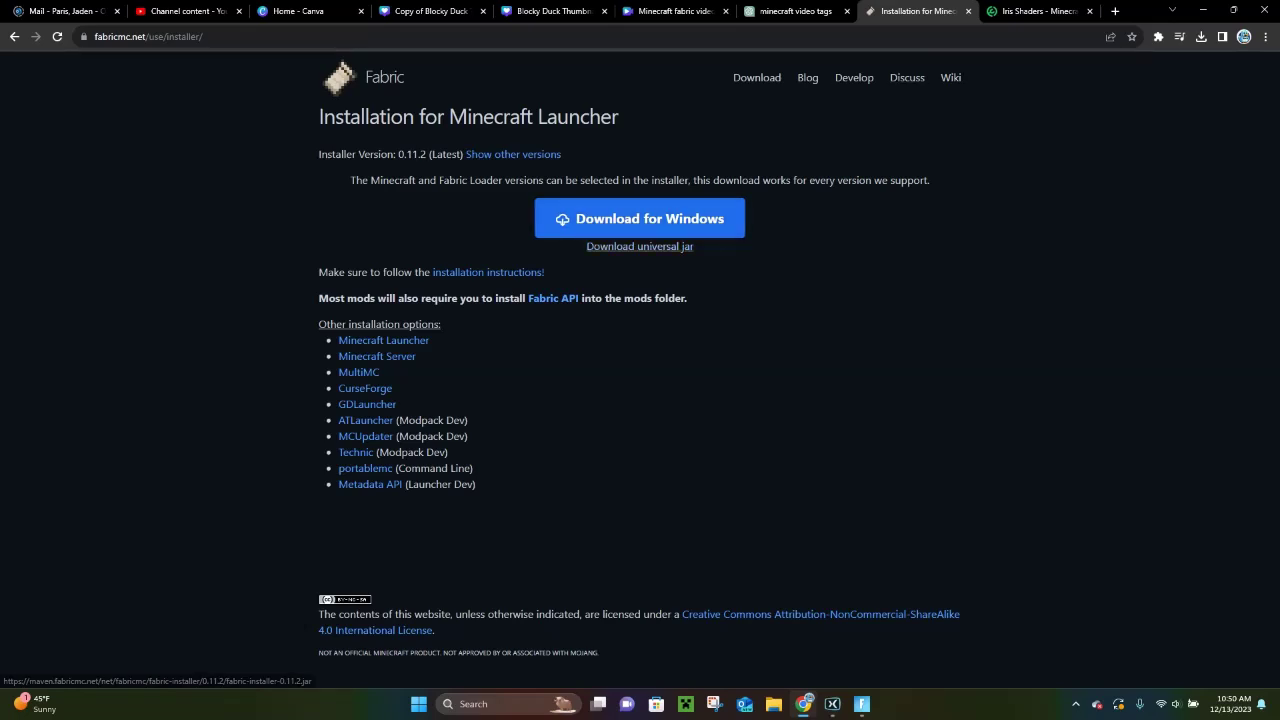
pyautogui.click(640, 246)
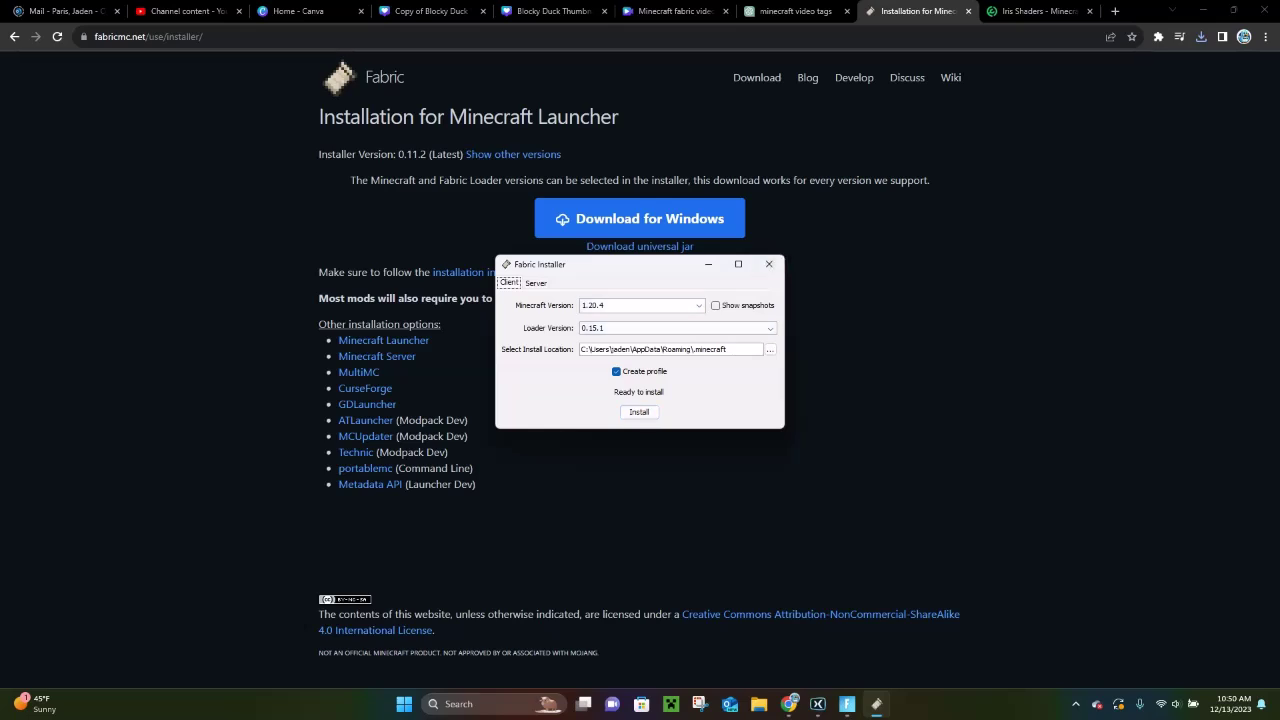
pyautogui.click(769, 264)
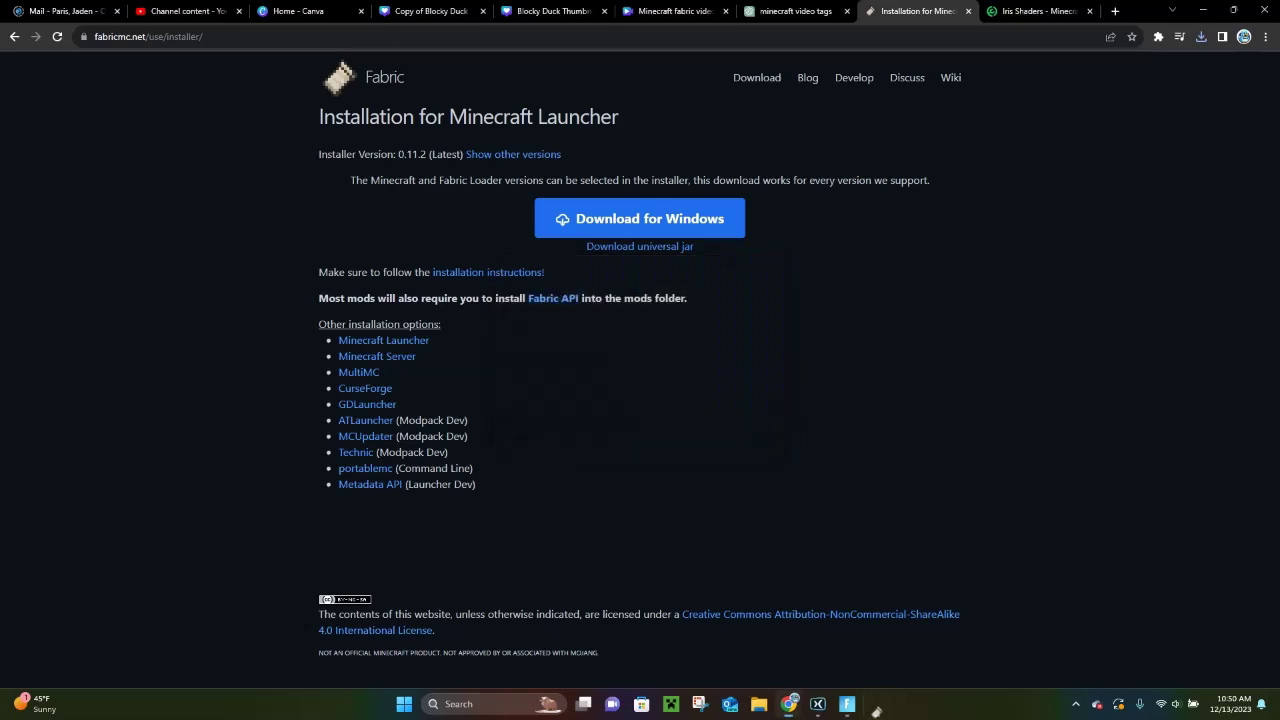
# Step: Download iris-mc1.20.4-1.6.14.jar from the Iris 1.6.14 release and confirm the 2.3 MB download finished
pyautogui.click(1035, 11)
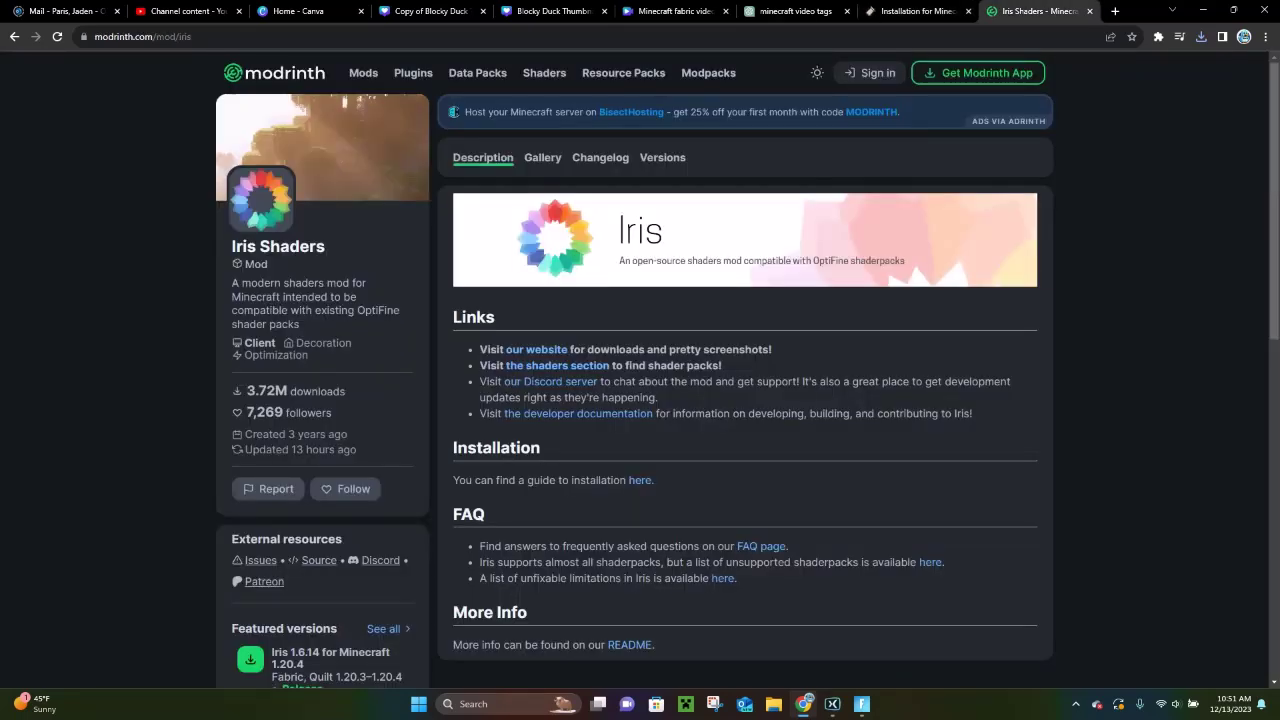
pyautogui.scroll(-1, 640, 369)
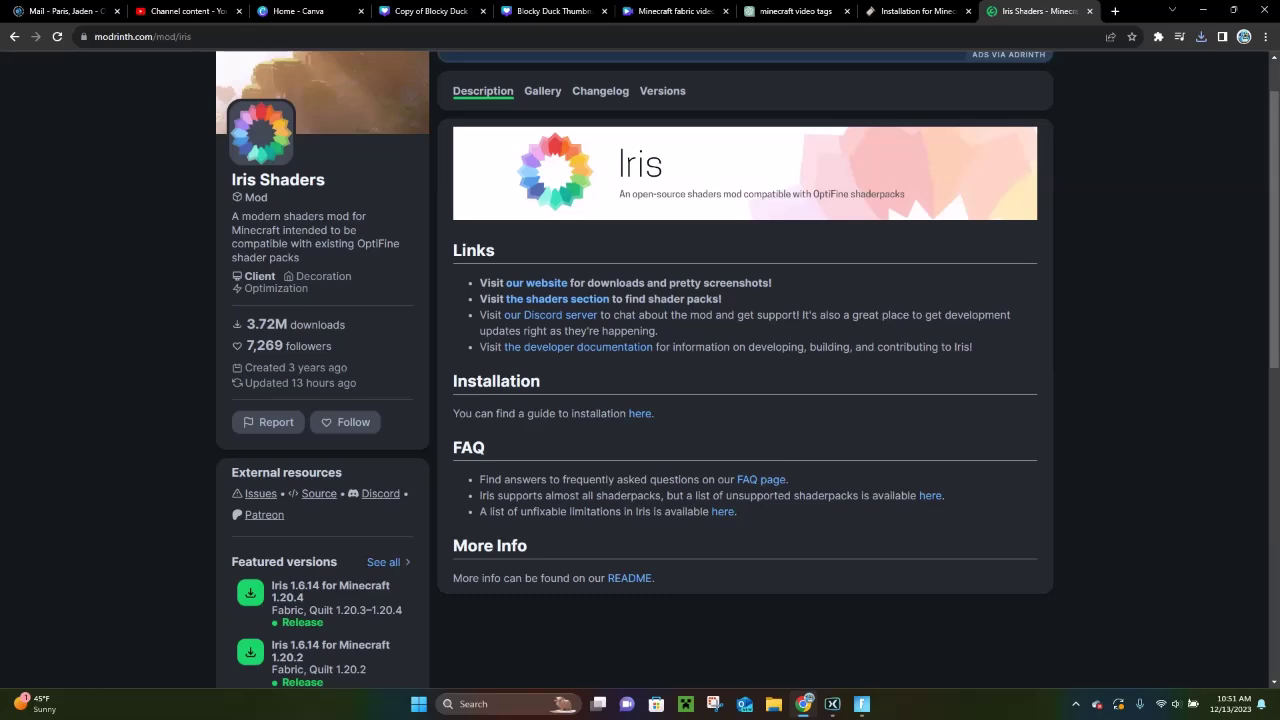
pyautogui.scroll(1, 640, 369)
pyautogui.scroll(-3, 330, 400)
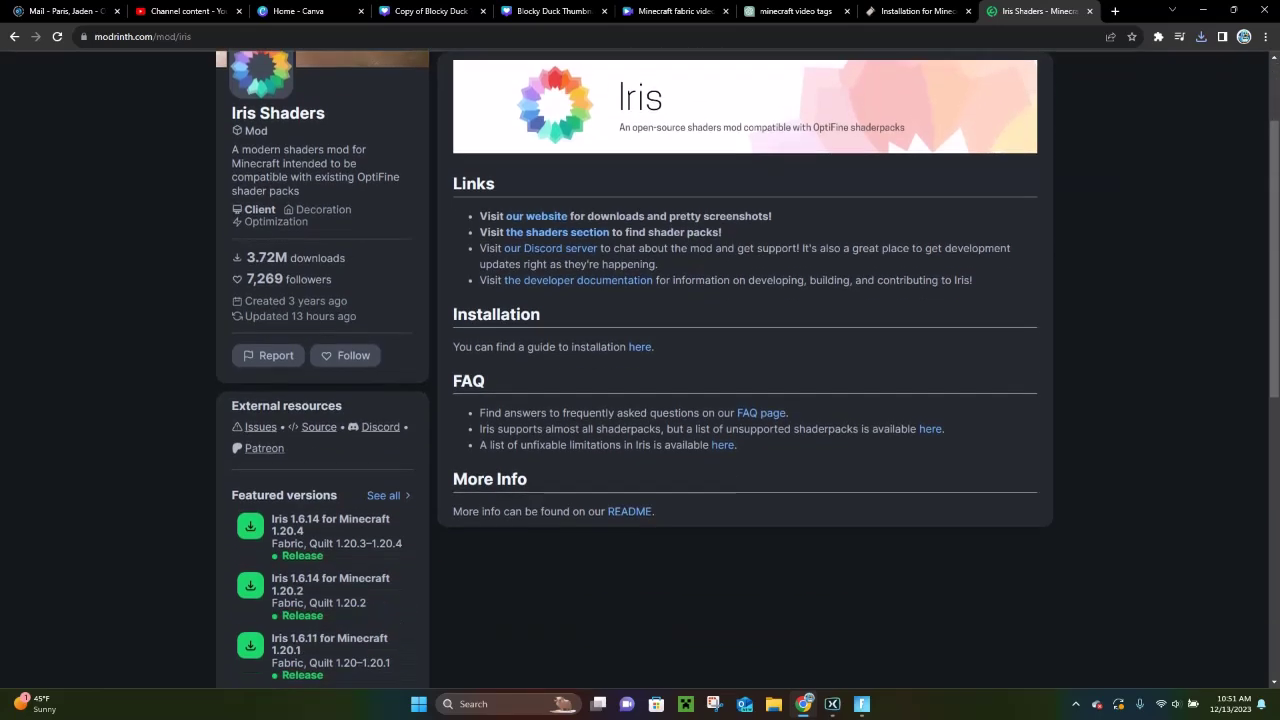
pyautogui.click(330, 395)
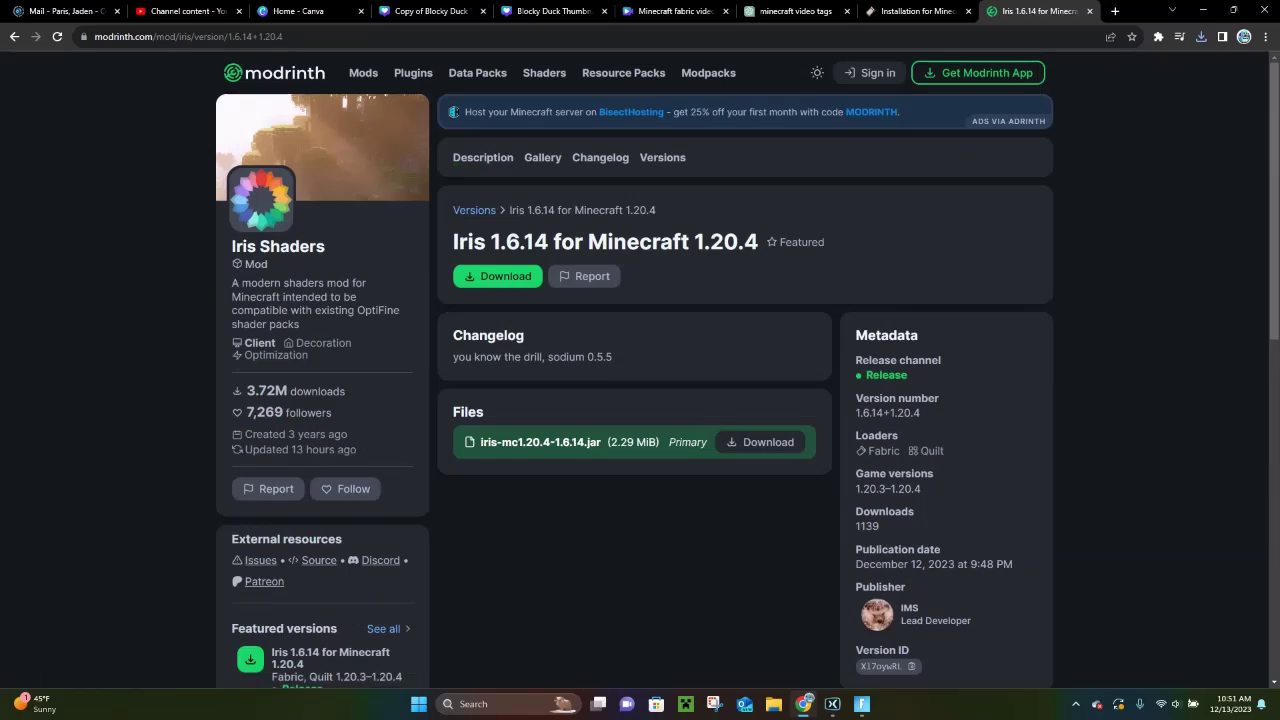
pyautogui.scroll(-3, 640, 400)
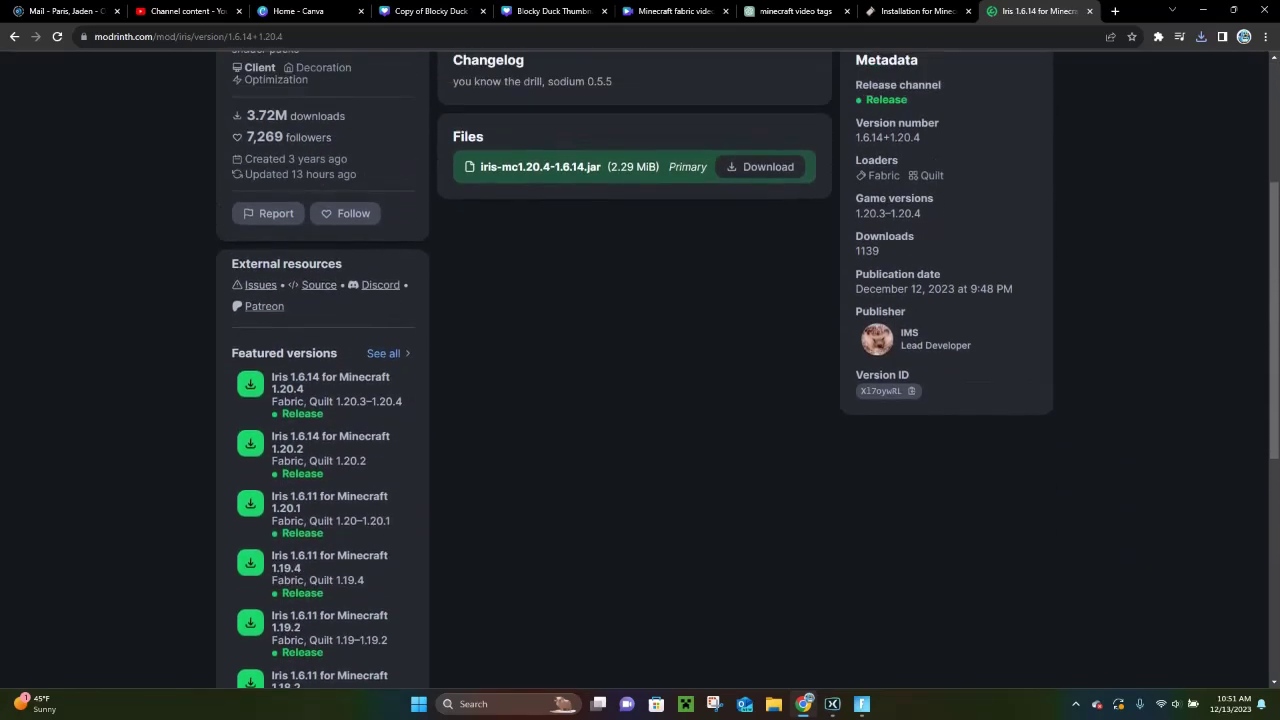
pyautogui.scroll(3, 640, 400)
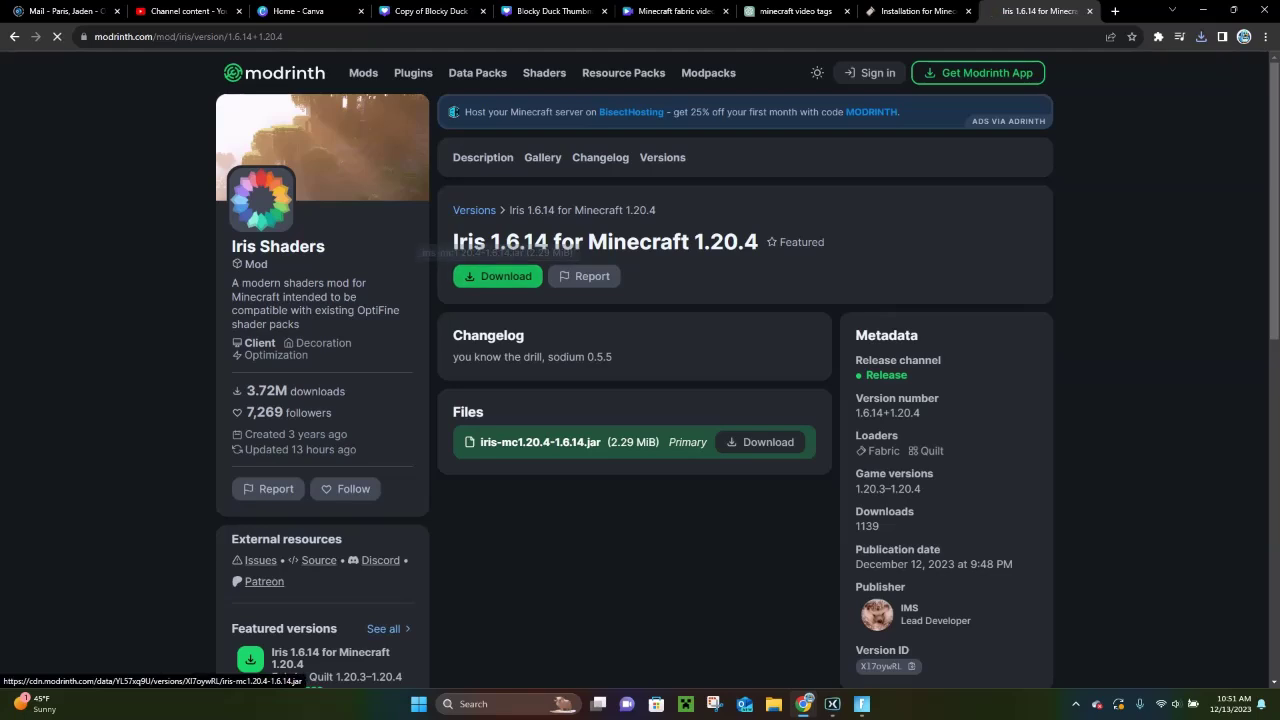
pyautogui.click(497, 276)
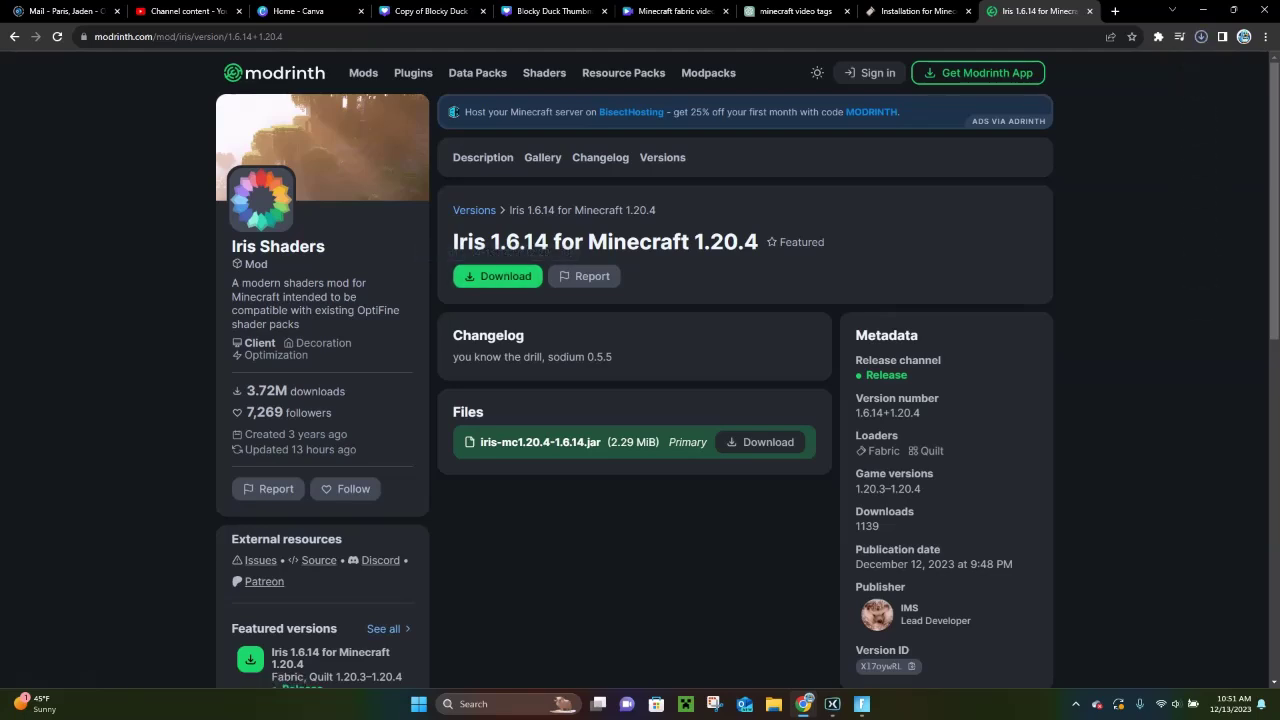
pyautogui.click(1201, 36)
pyautogui.scroll(-1, 640, 380)
pyautogui.scroll(-5, 640, 380)
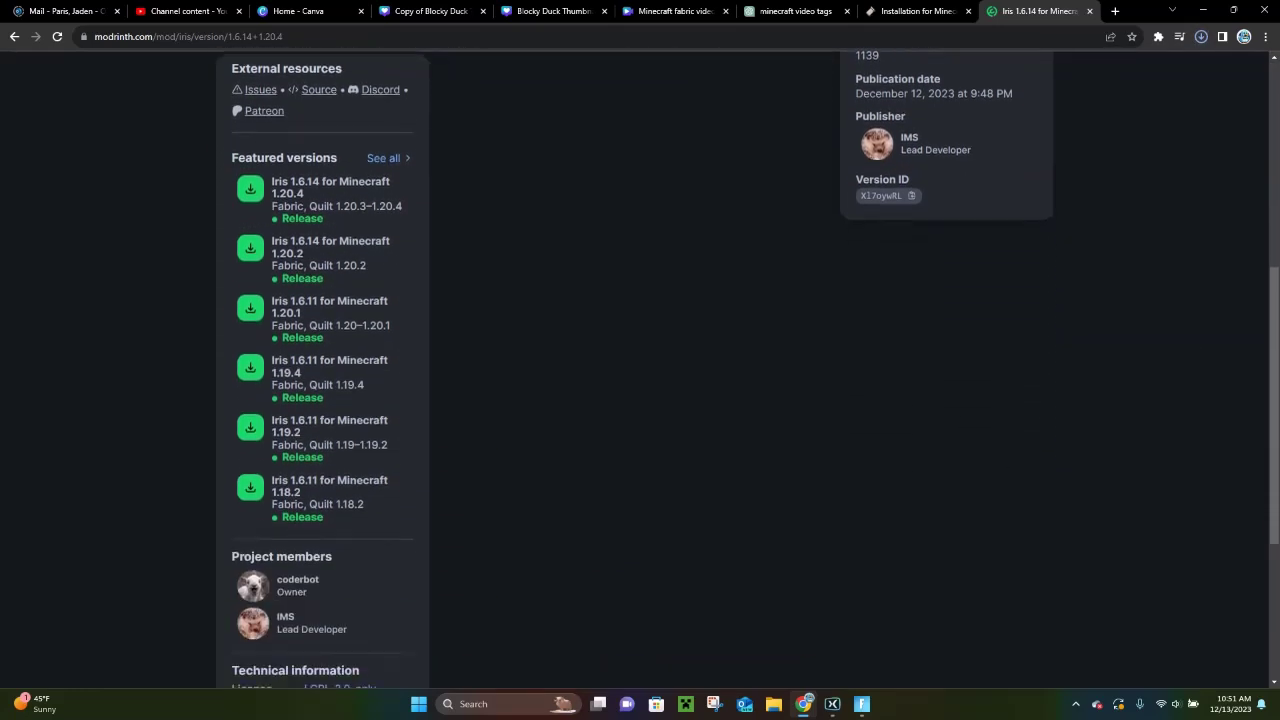
pyautogui.scroll(5, 640, 380)
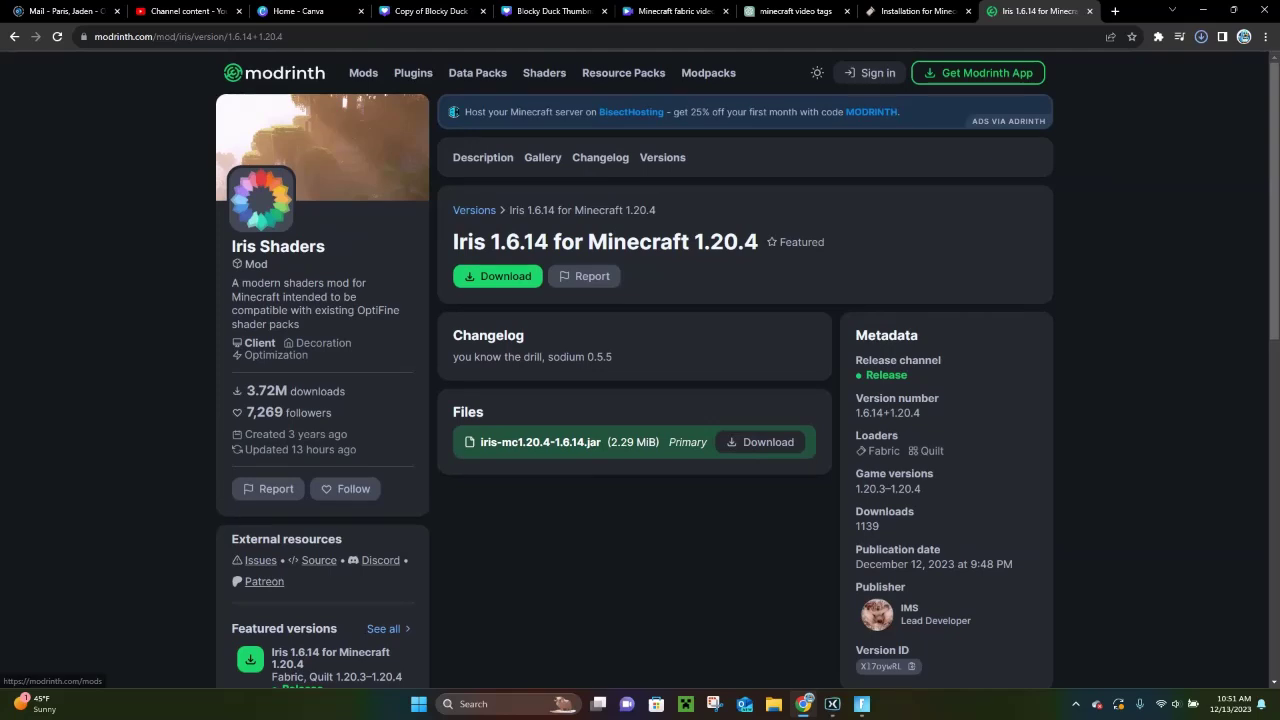
# Step: Download fabric-api-0.91.2+1.20.4.jar from the Fabric API mod page, then return to the mods listing
pyautogui.click(363, 73)
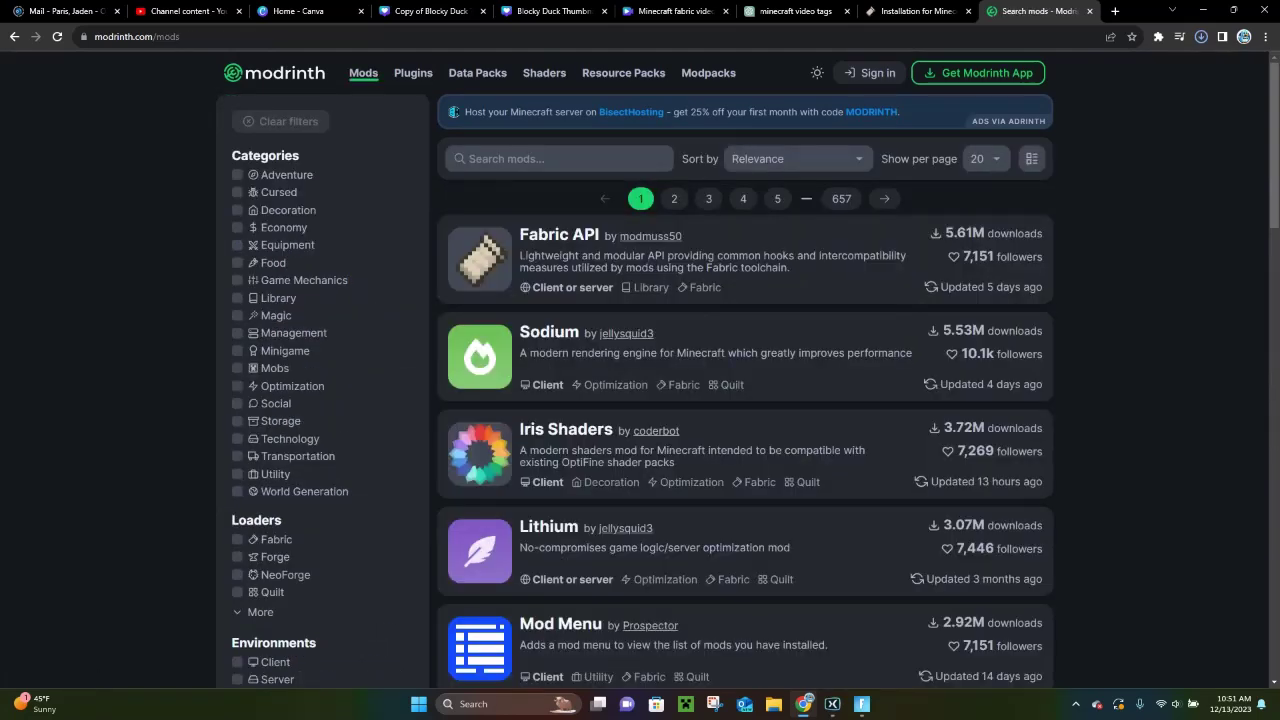
pyautogui.click(559, 234)
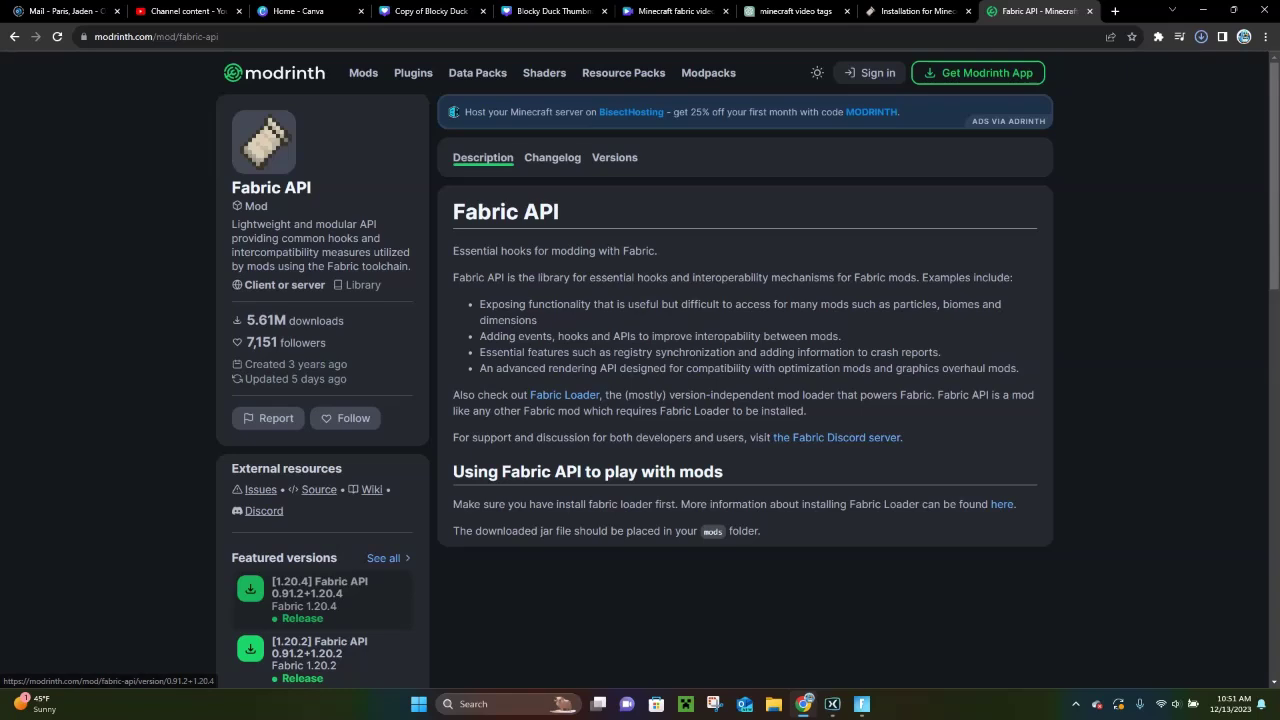
pyautogui.click(318, 593)
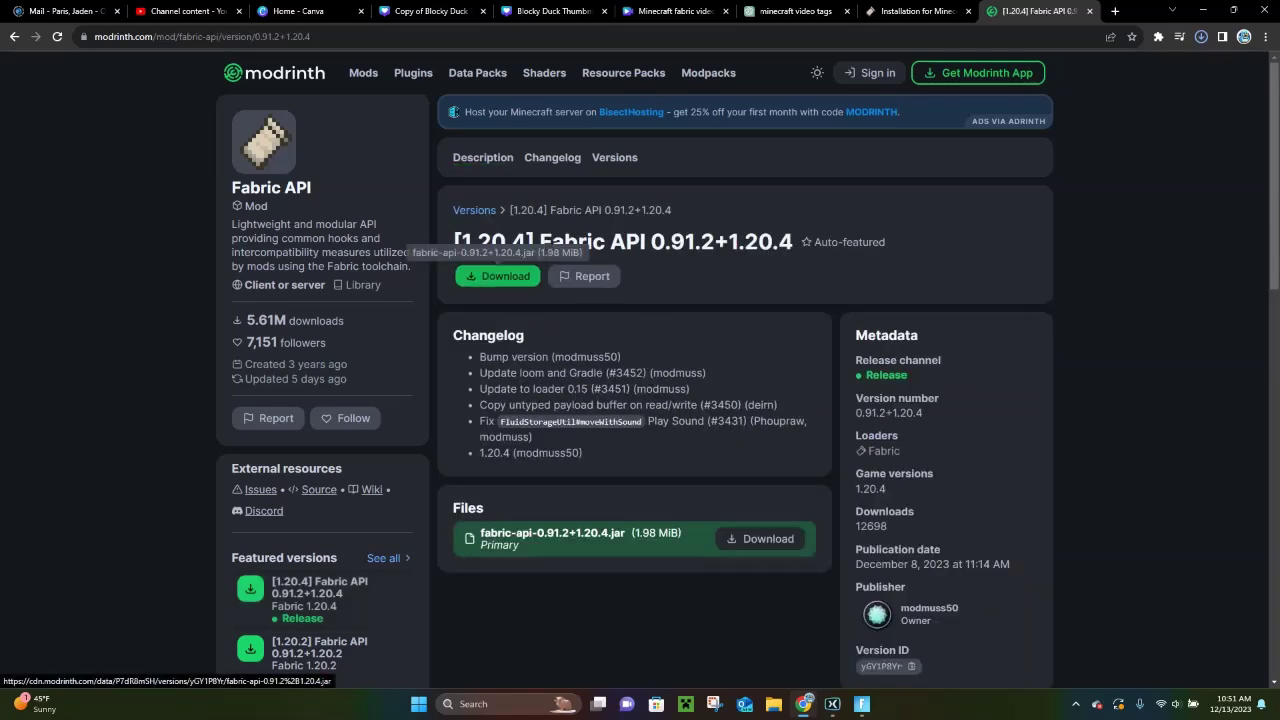
pyautogui.click(498, 276)
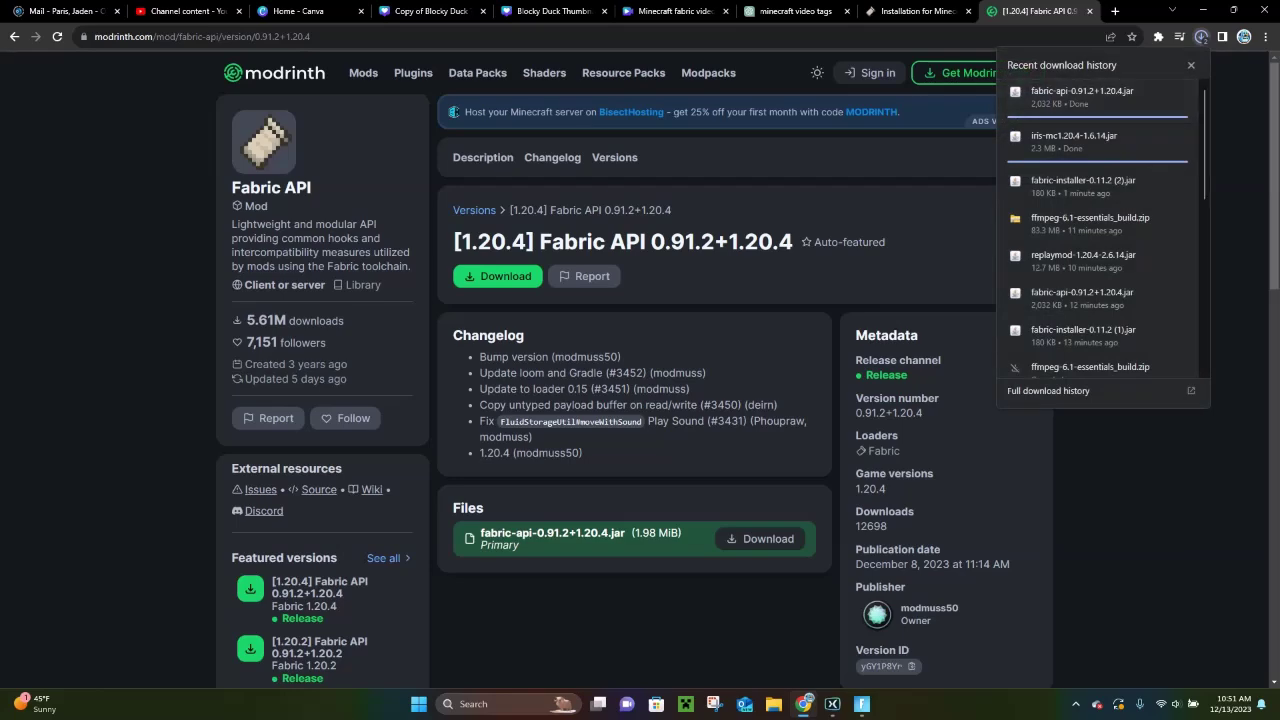
pyautogui.click(363, 73)
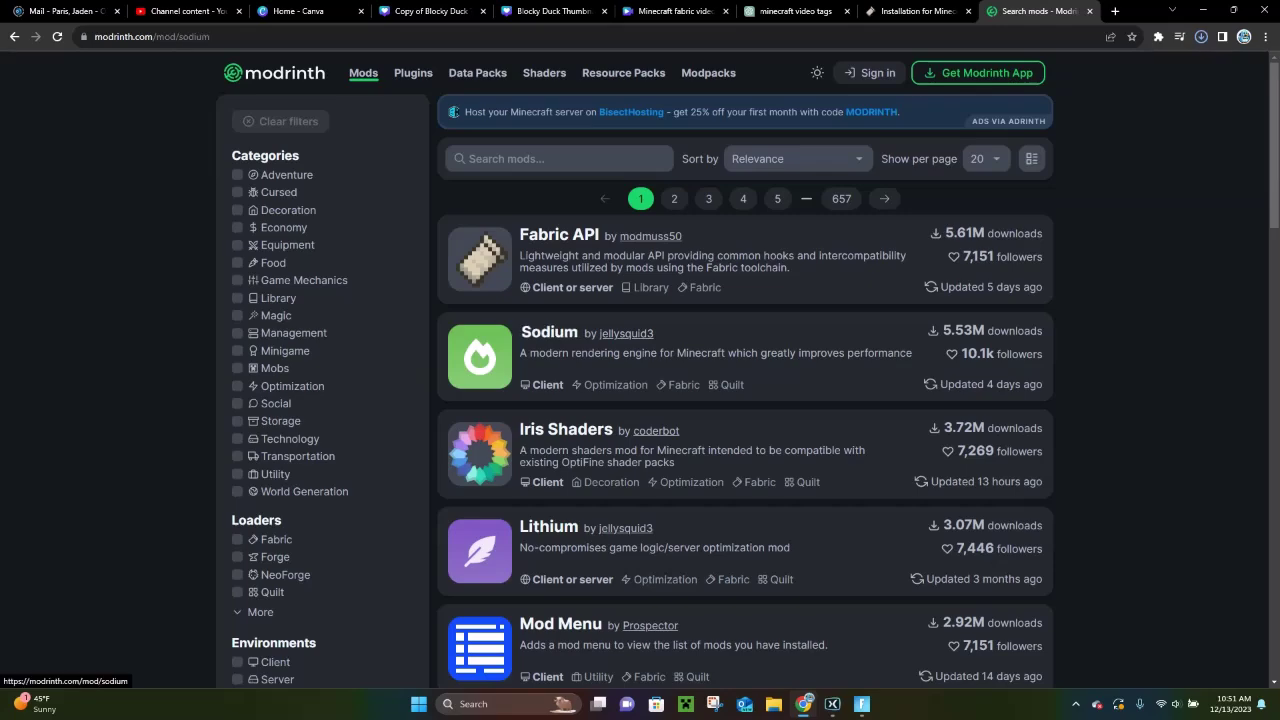
# Step: Download sodium-fabric-mc1.20.3-0.5.5.jar (Sodium 0.5.5, 882 KB) and confirm it in the downloads list
pyautogui.click(549, 331)
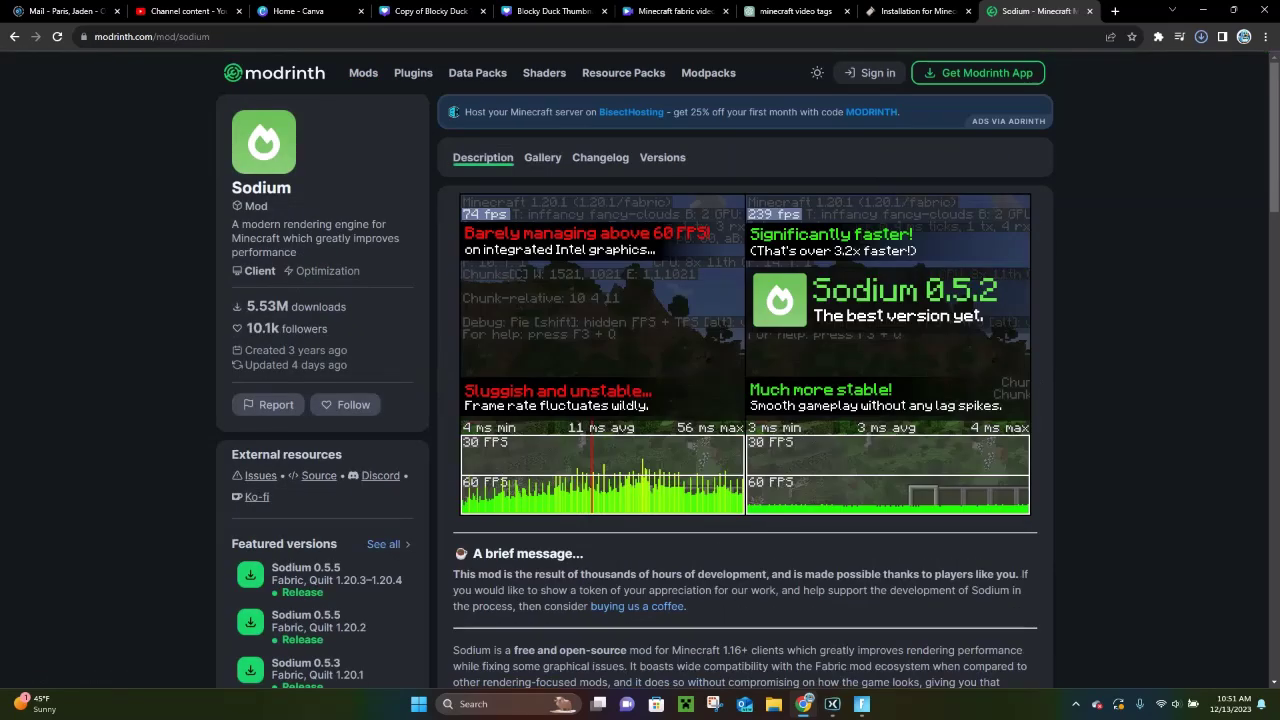
pyautogui.scroll(-1, 640, 400)
pyautogui.scroll(-1, 320, 445)
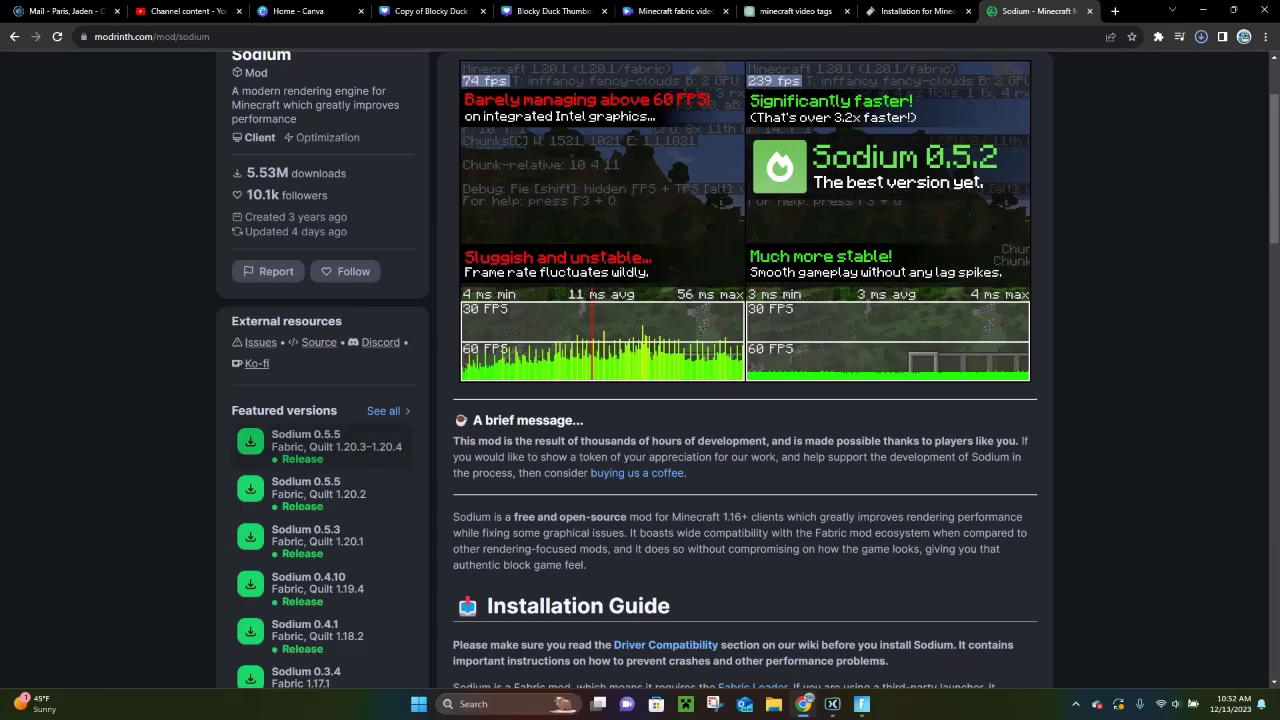
pyautogui.click(320, 446)
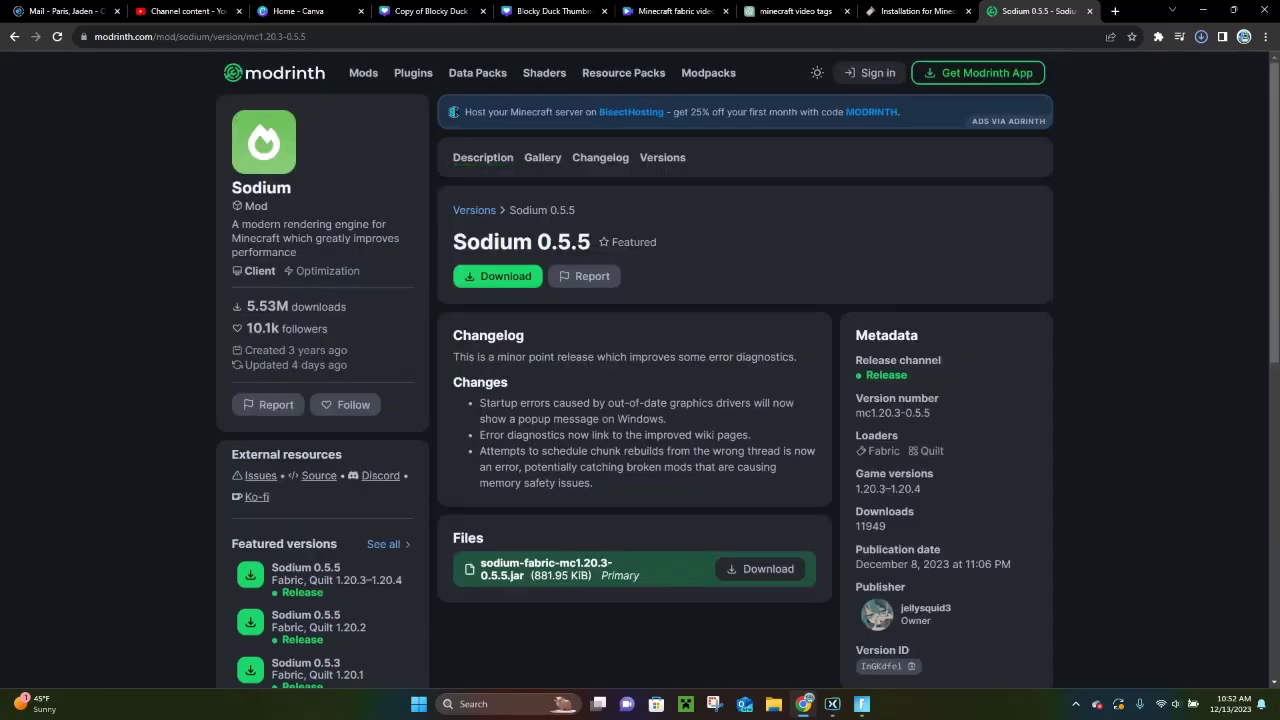
pyautogui.click(498, 276)
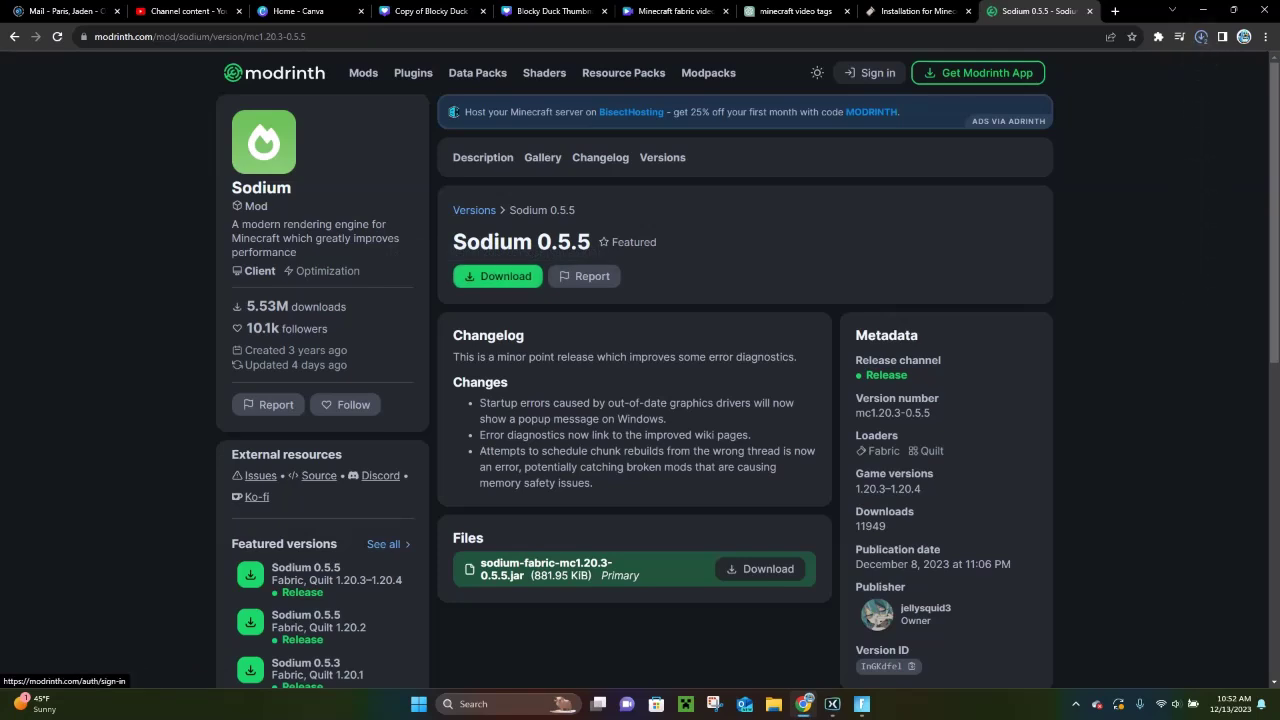
pyautogui.click(1201, 36)
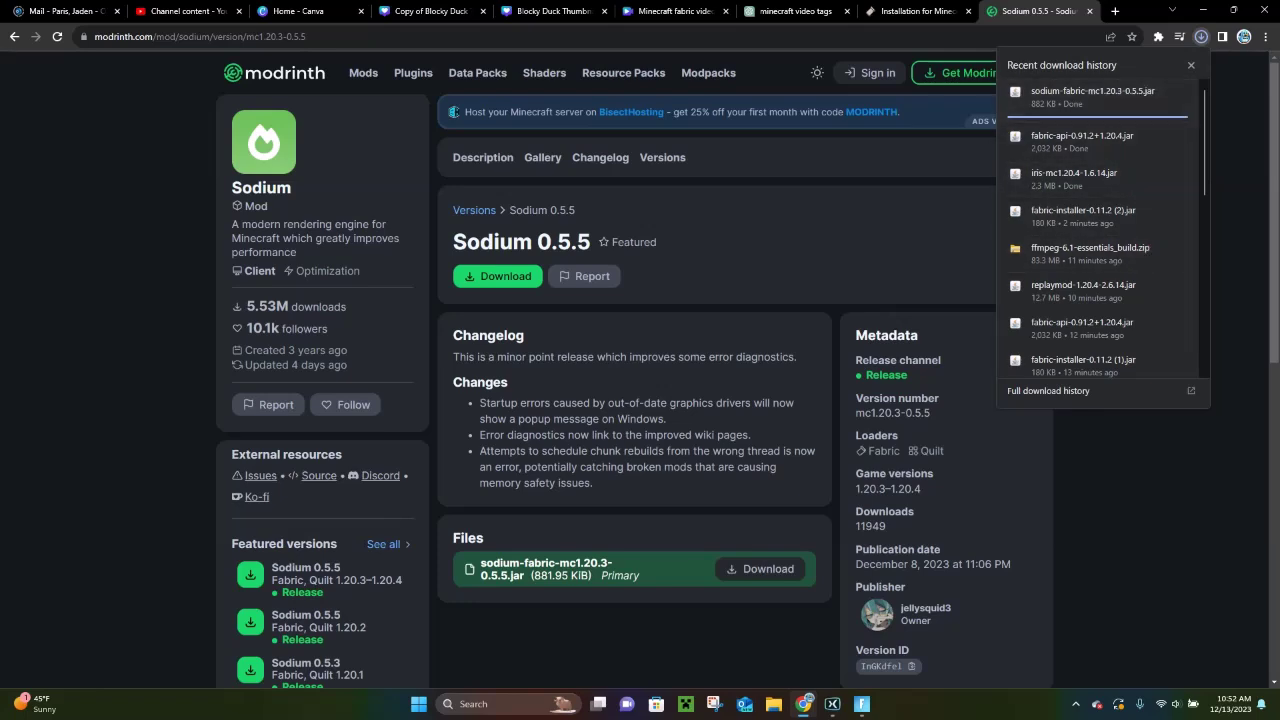
pyautogui.press('Escape')
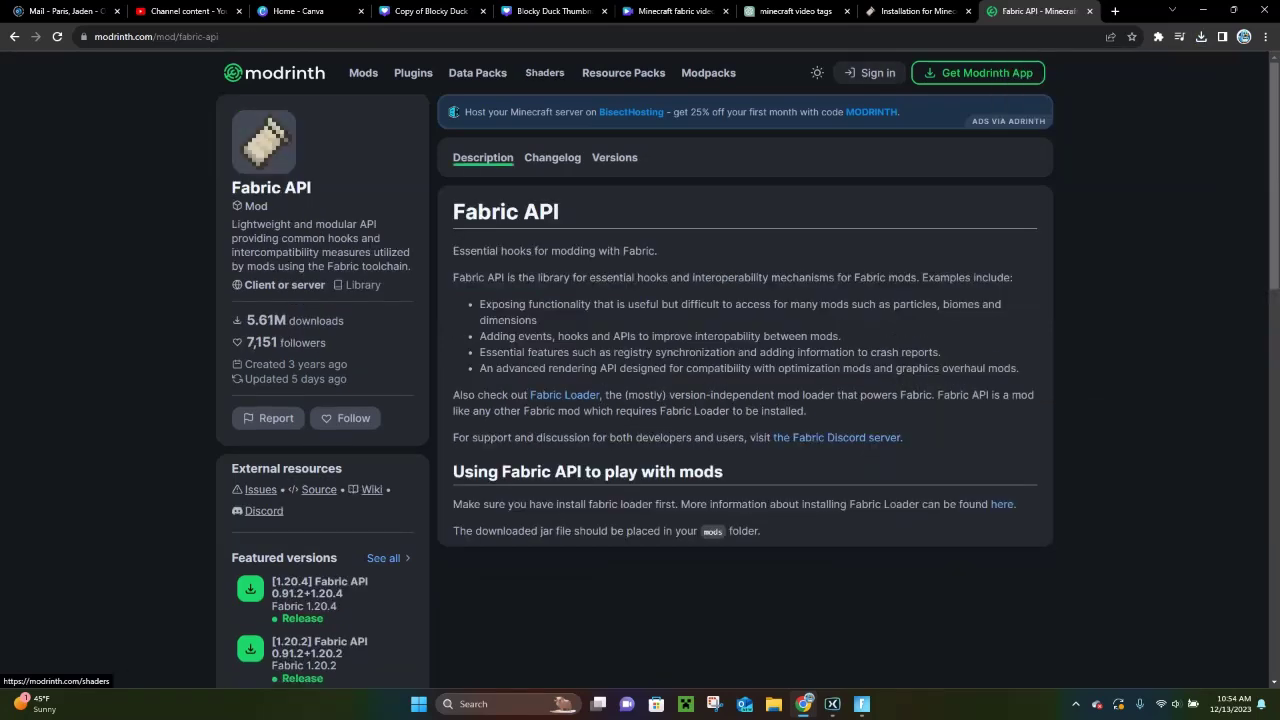
# Step: Find the Vanilla Plus Shader in the shader packs list and open its project page
pyautogui.click(545, 73)
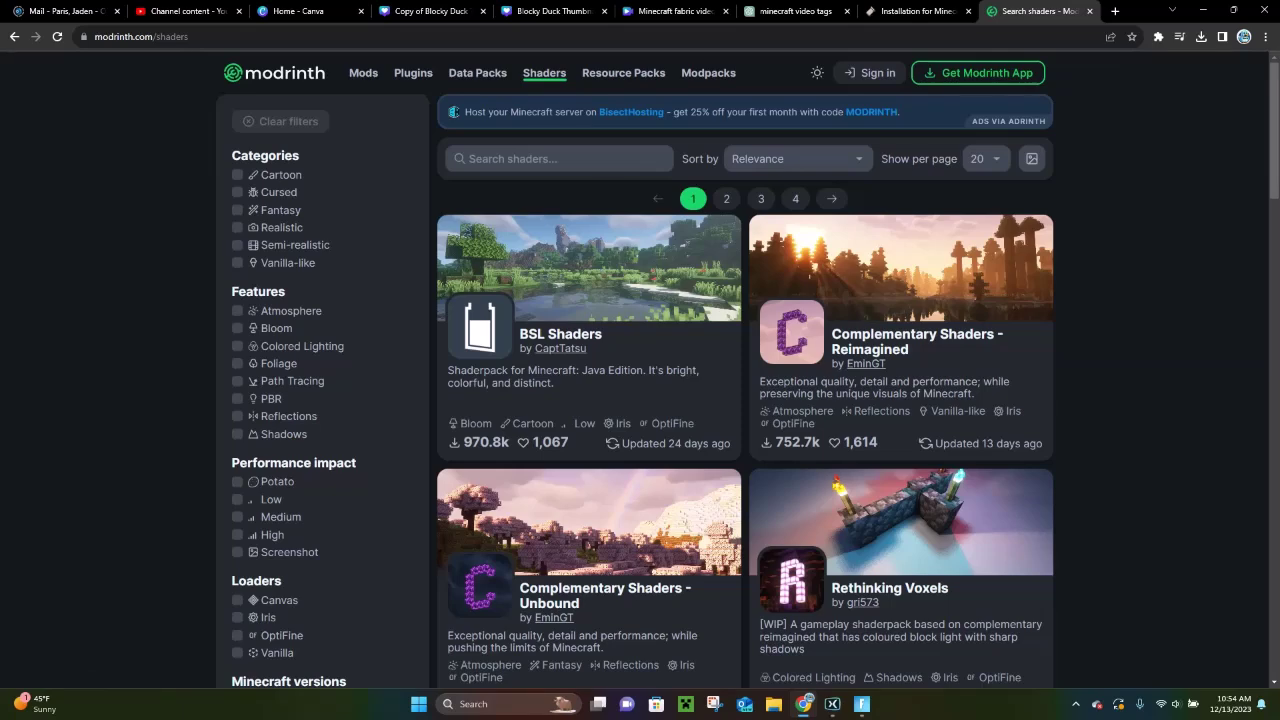
pyautogui.scroll(-3, 900, 400)
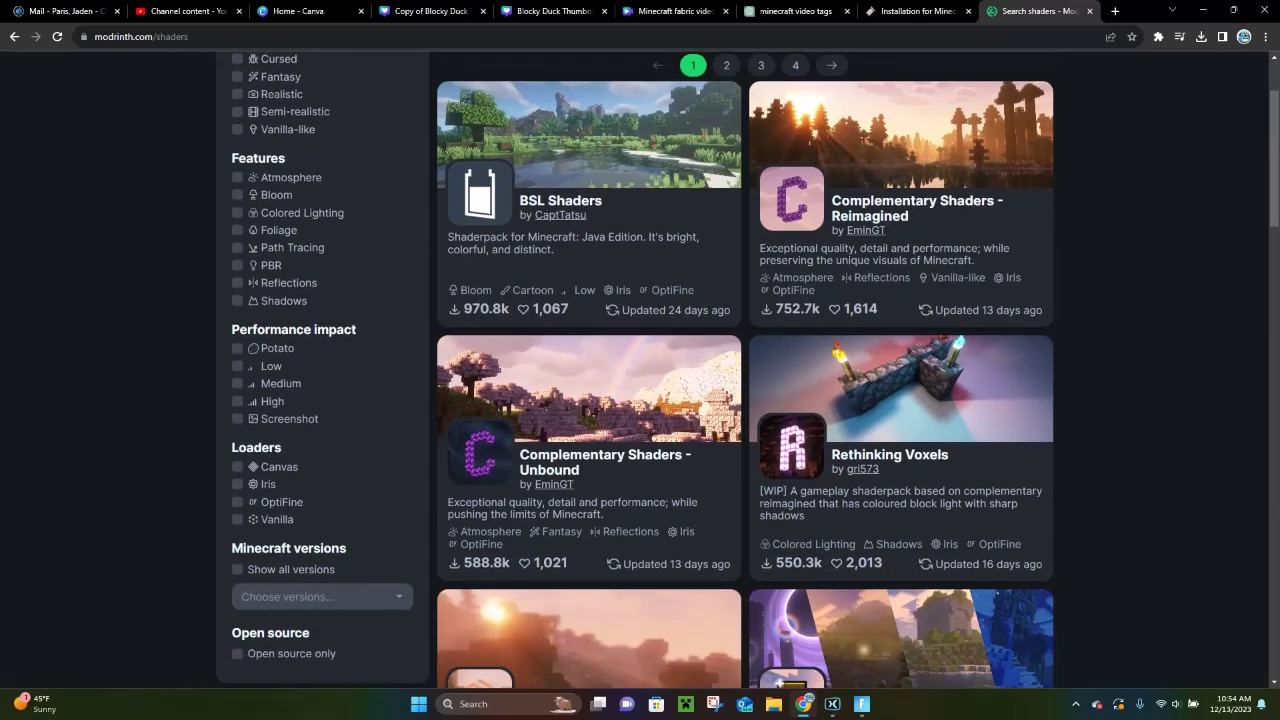
pyautogui.scroll(-5, 900, 400)
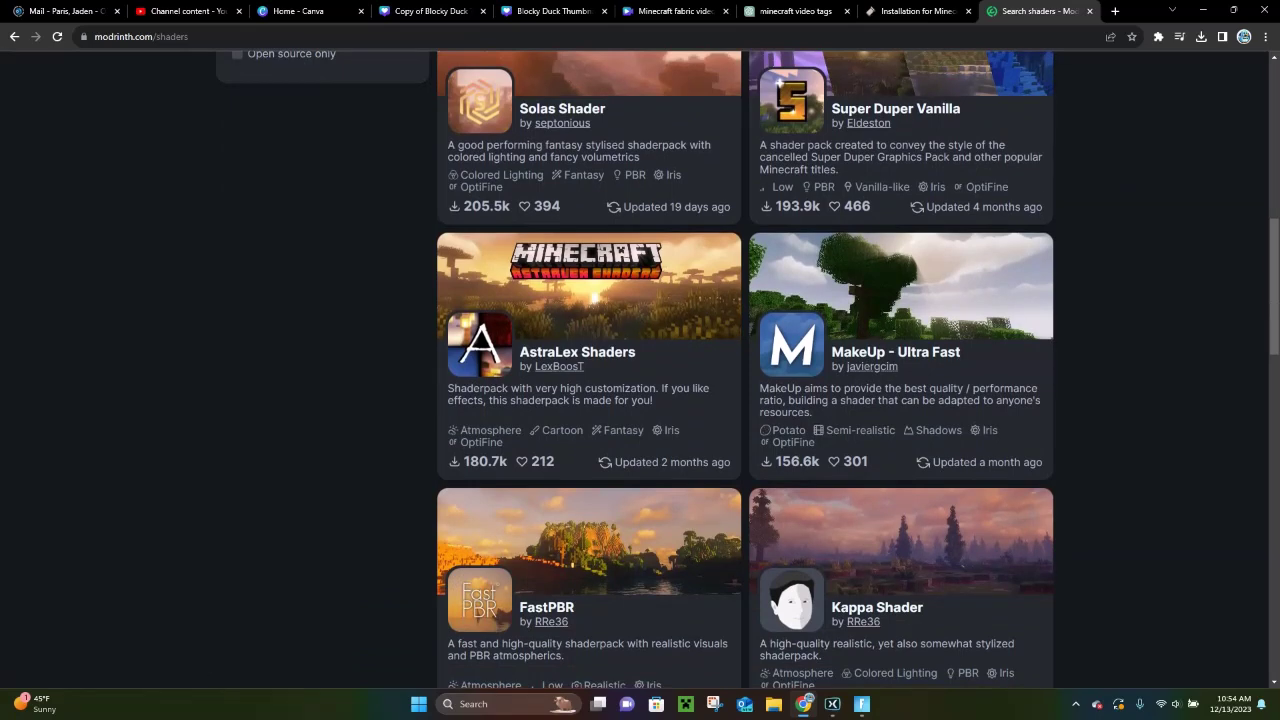
pyautogui.scroll(2, 900, 400)
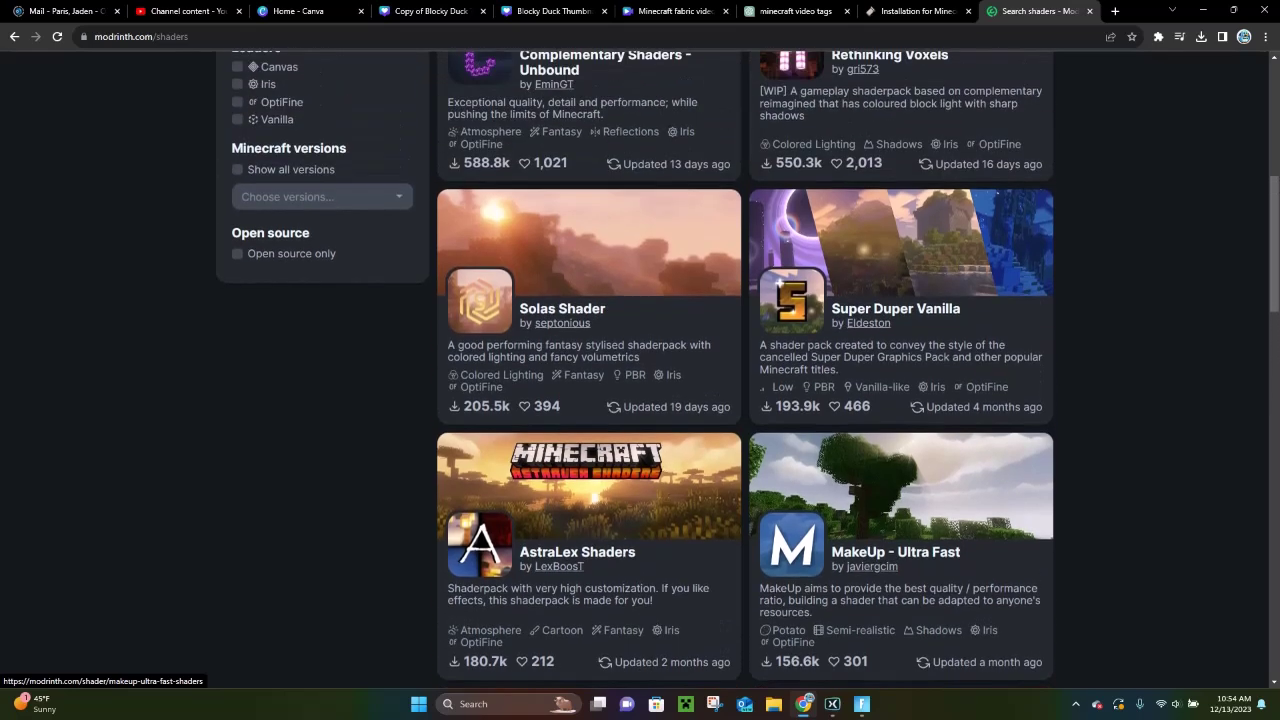
pyautogui.scroll(-2, 900, 400)
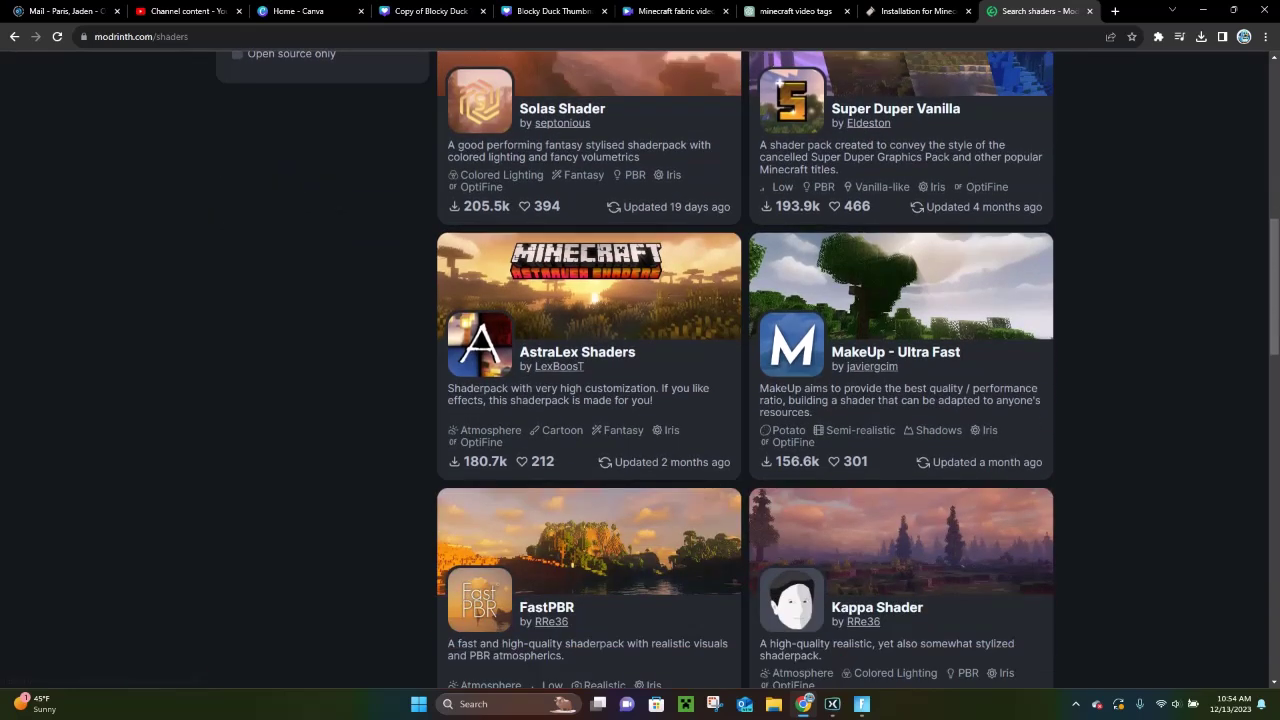
pyautogui.scroll(-1, 900, 400)
pyautogui.scroll(-6, 745, 400)
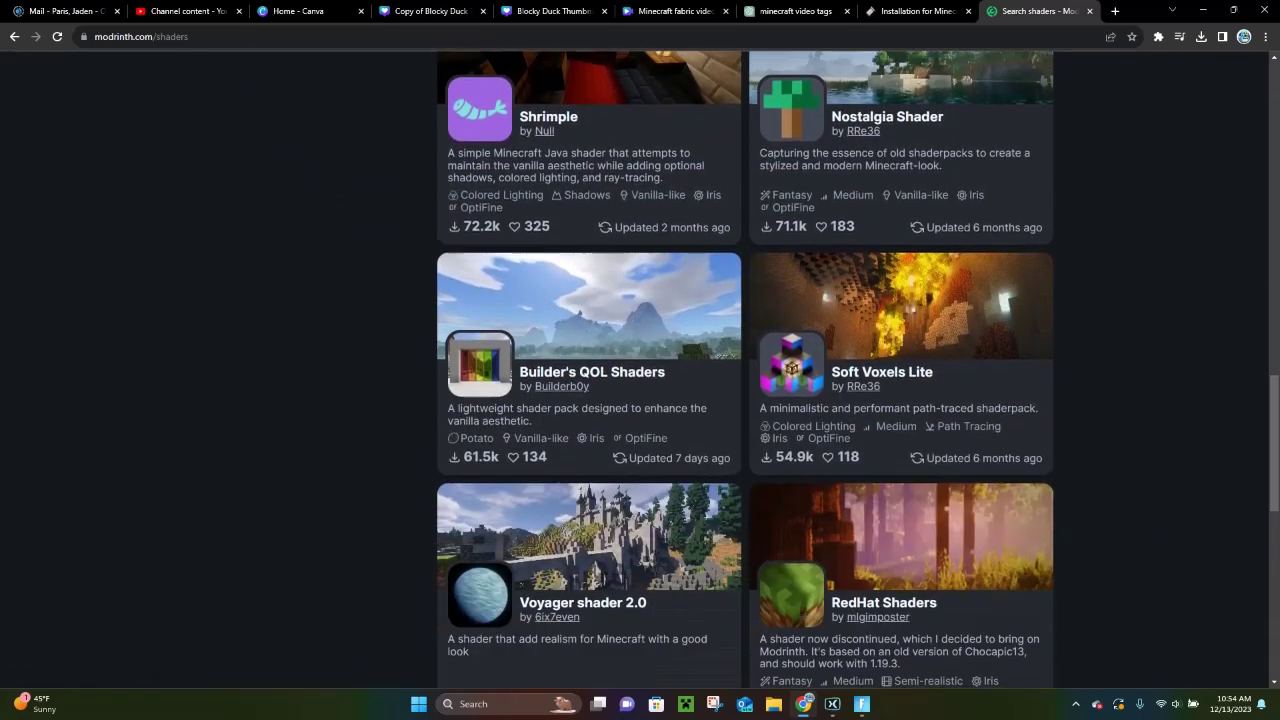
pyautogui.scroll(-3, 745, 400)
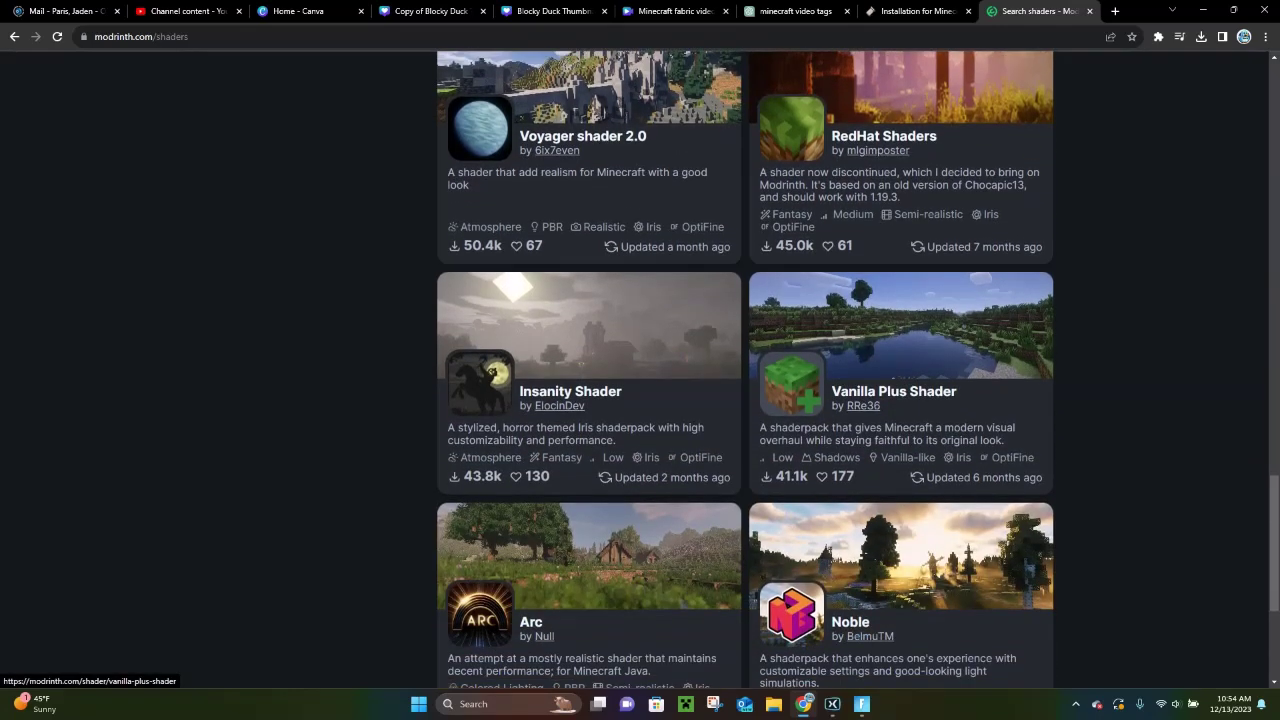
pyautogui.click(893, 391)
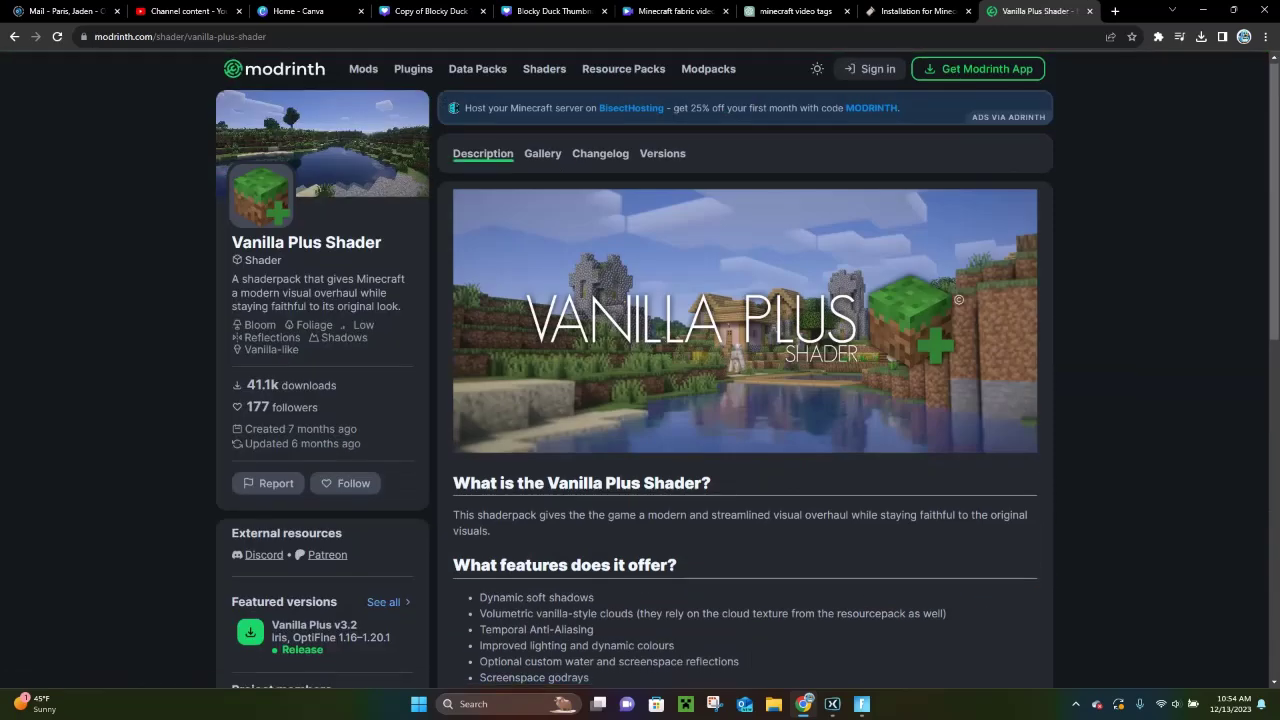
# Step: Show all released versions of Vanilla Plus Shader, with v3.2 as the newest
pyautogui.scroll(-1, 745, 370)
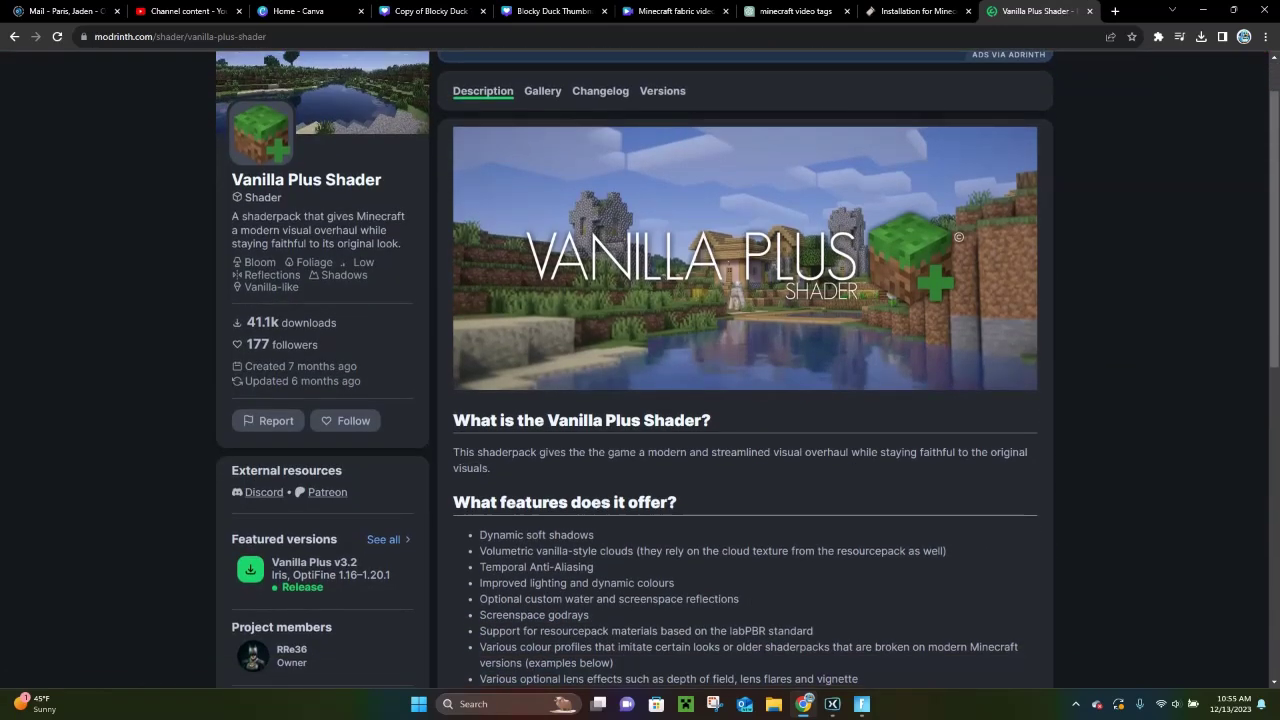
pyautogui.scroll(1, 745, 370)
pyautogui.scroll(-3, 320, 440)
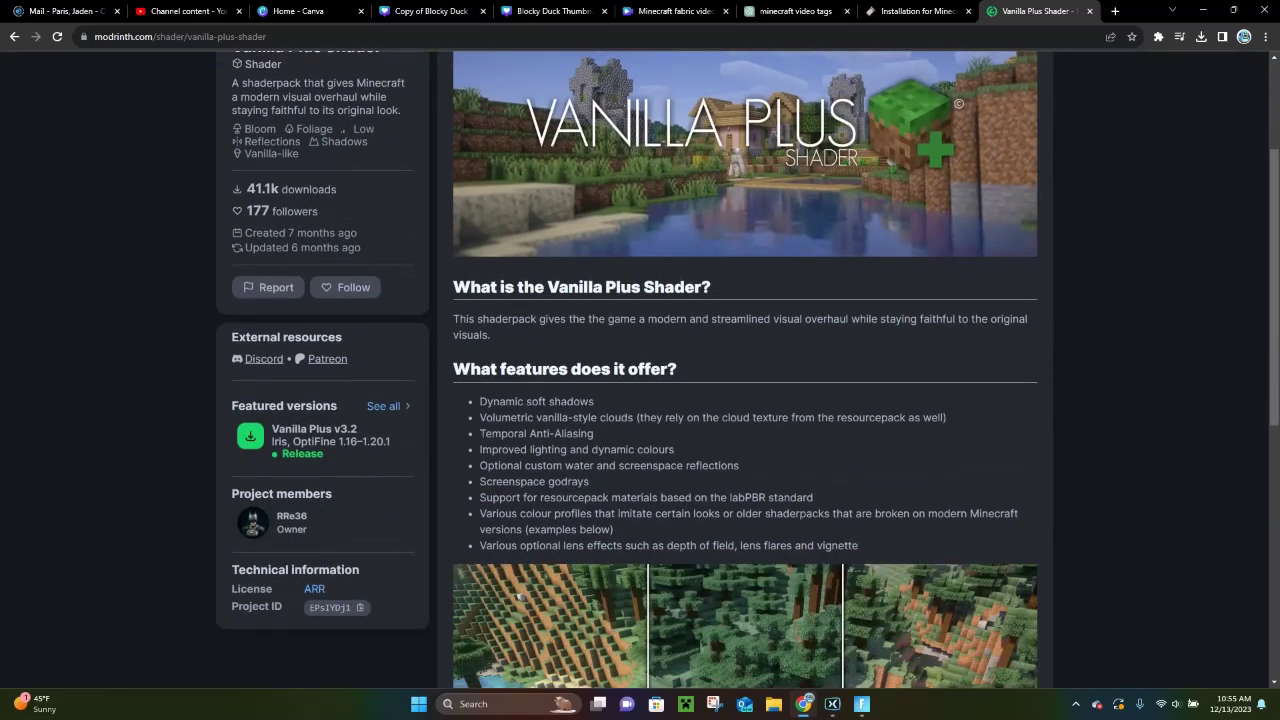
pyautogui.click(385, 406)
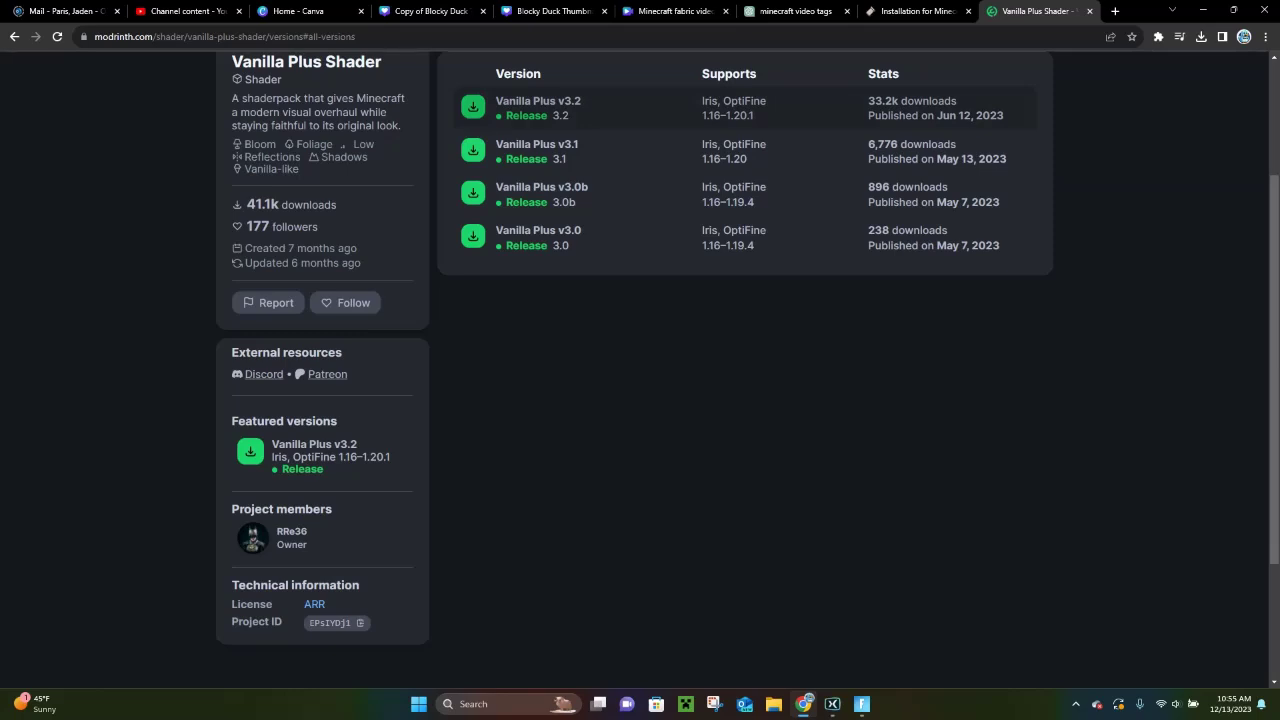
# Step: Download VanillaPlus_v3.2.zip (432 KB) from the Vanilla Plus v3.2 release page
pyautogui.click(538, 101)
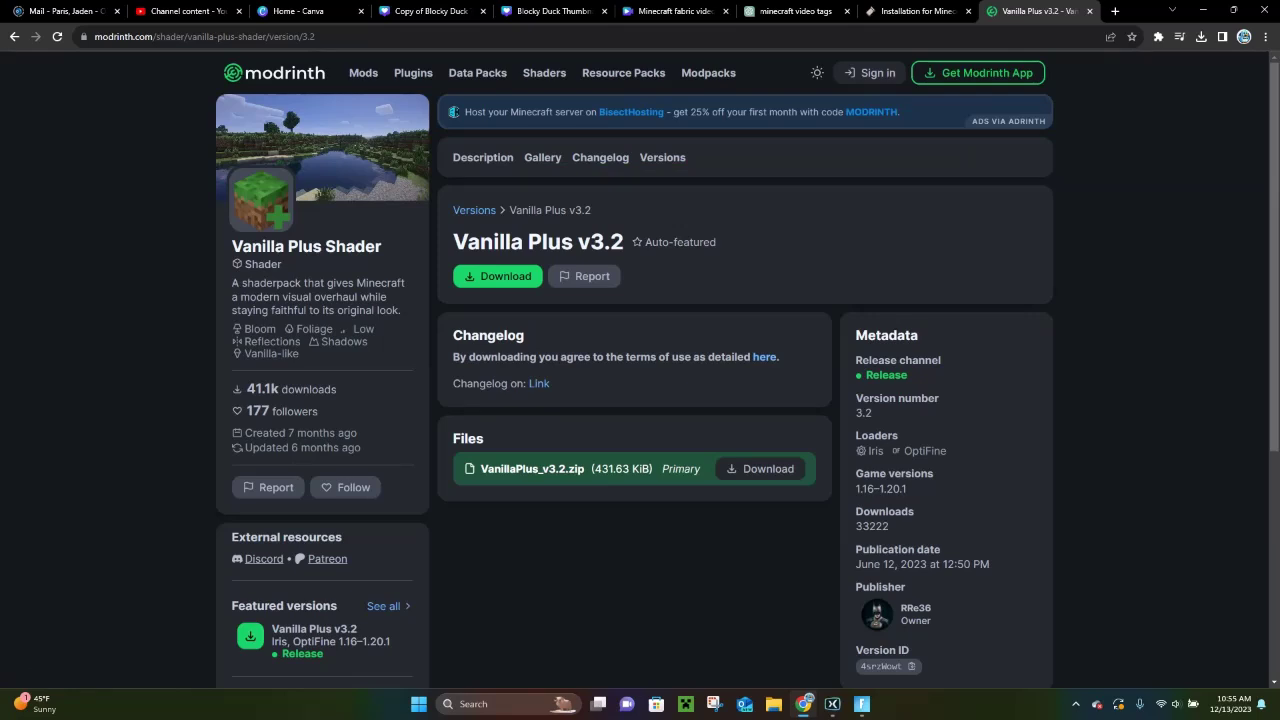
pyautogui.click(497, 276)
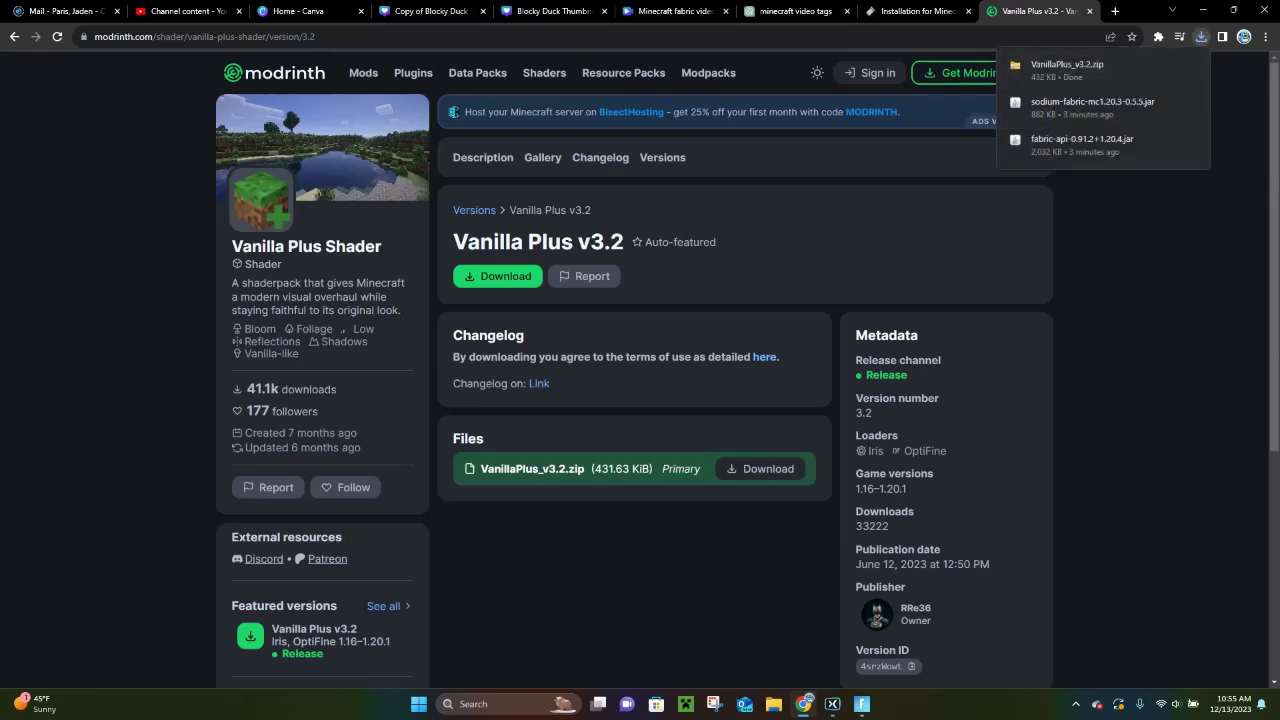
pyautogui.moveTo(1170, 66)
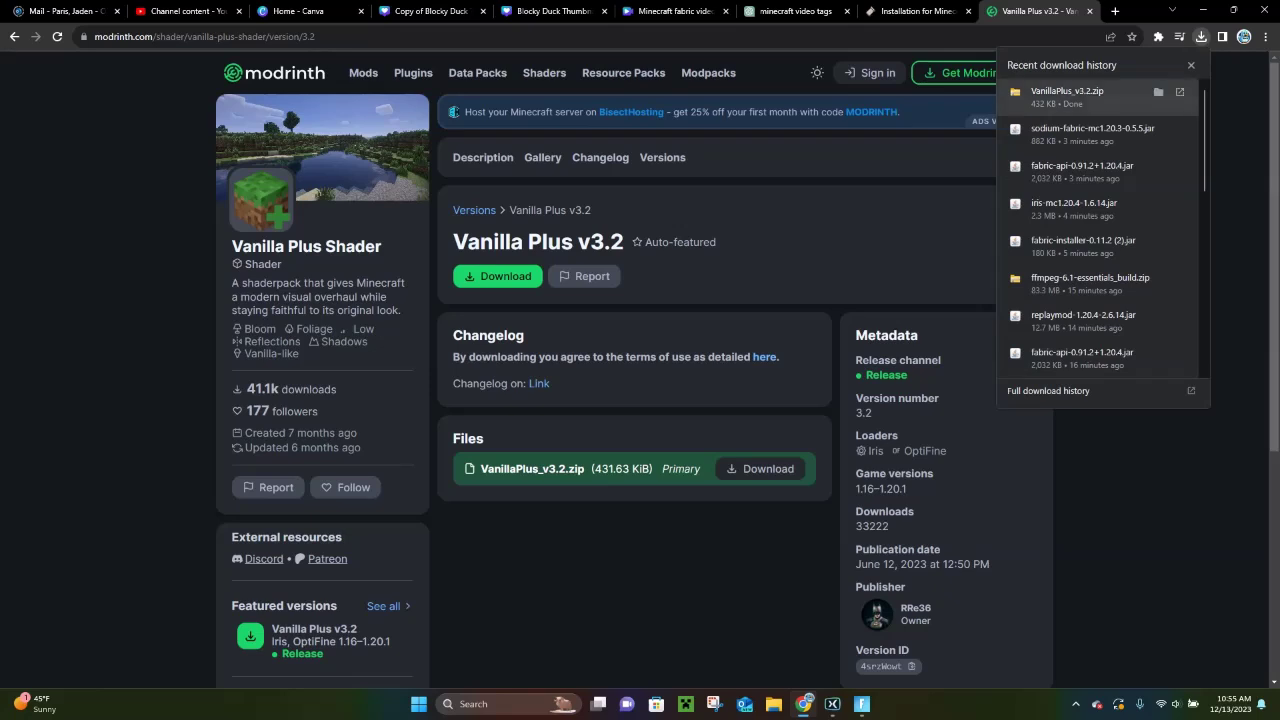
# Step: Show VanillaPlus_v3.2.zip in the Downloads folder, then minimize that File Explorer window
pyautogui.click(1158, 91)
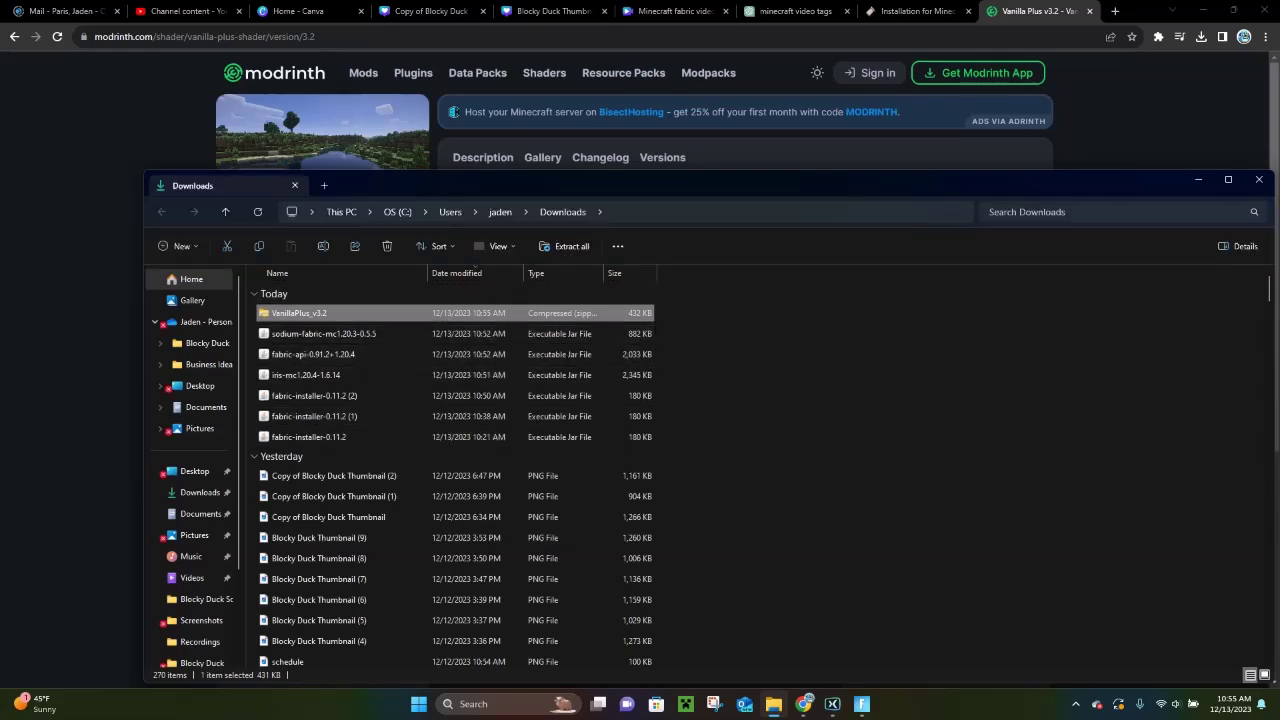
pyautogui.click(1198, 179)
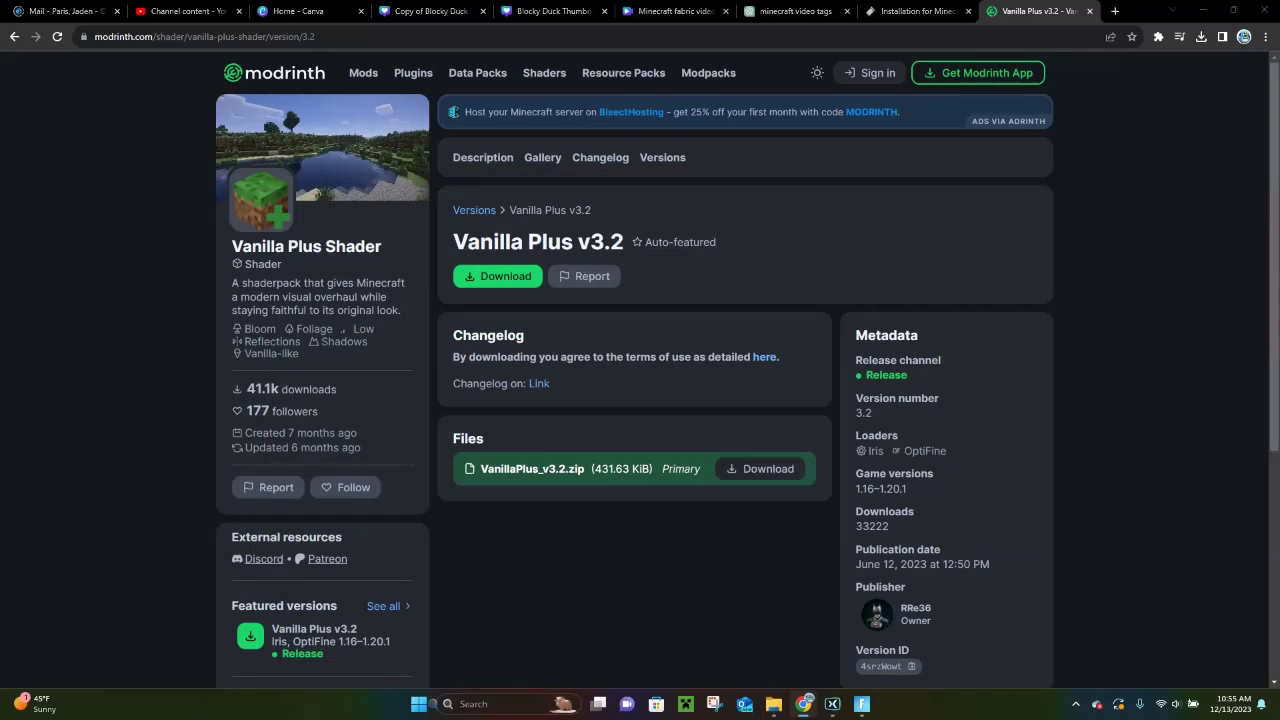
# Step: Open %appdata% from the taskbar search and navigate into .minecraft\mods
pyautogui.click(485, 704)
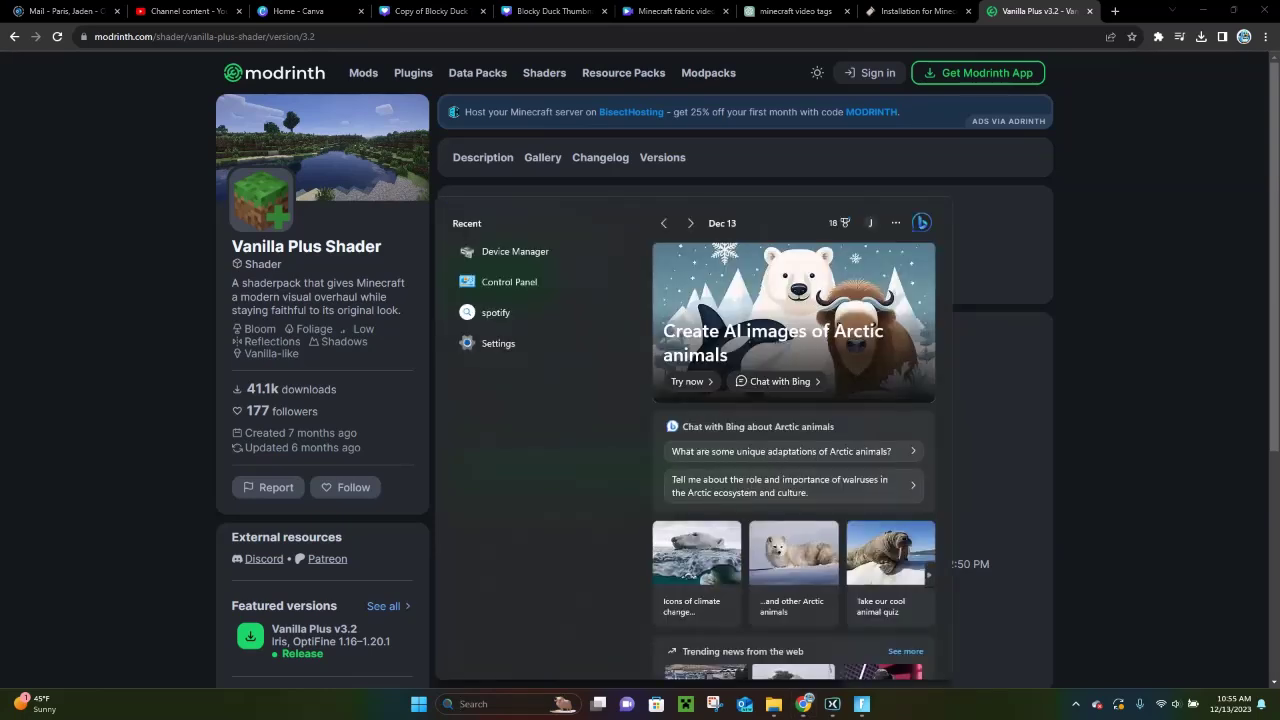
pyautogui.write('%appdata%')
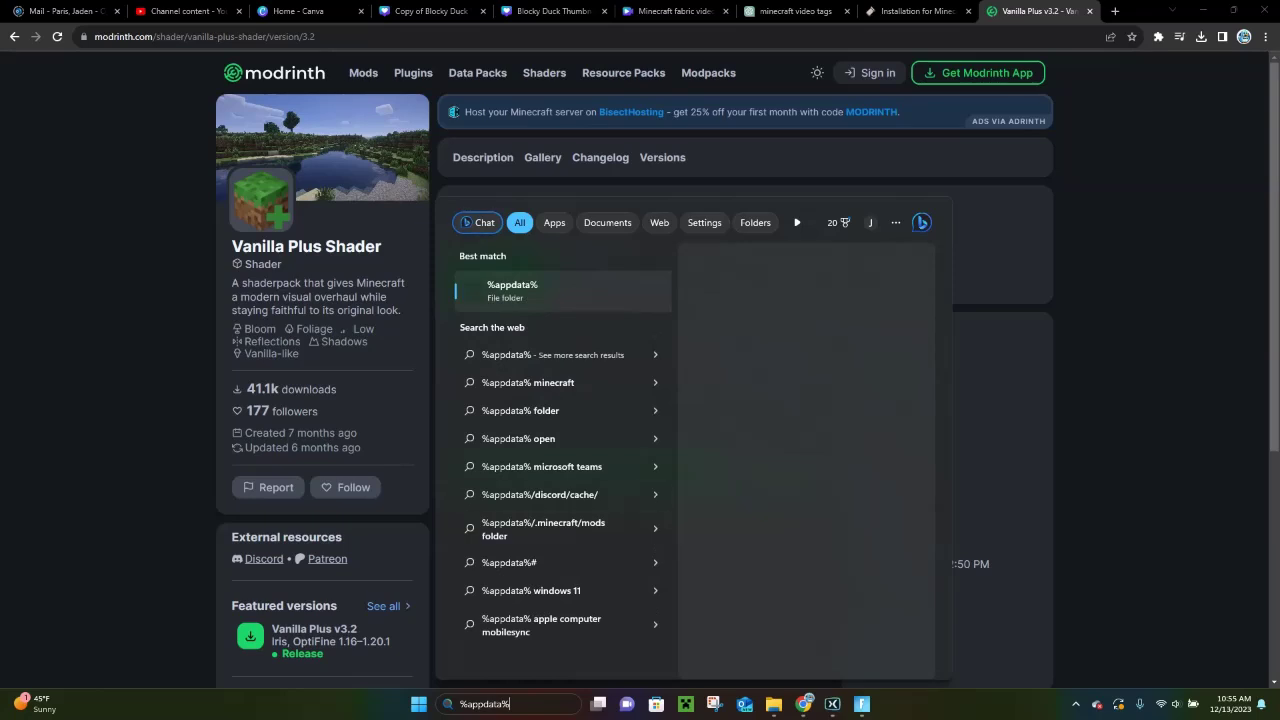
pyautogui.press('Return')
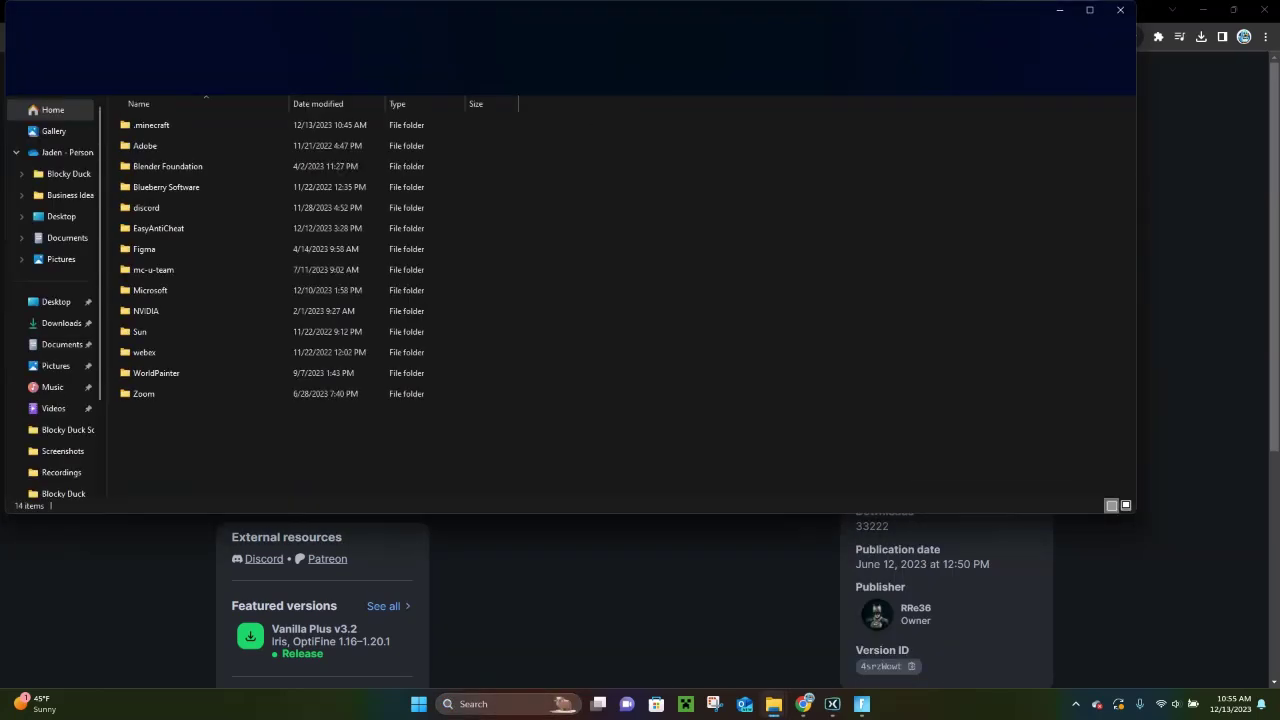
pyautogui.click(150, 125)
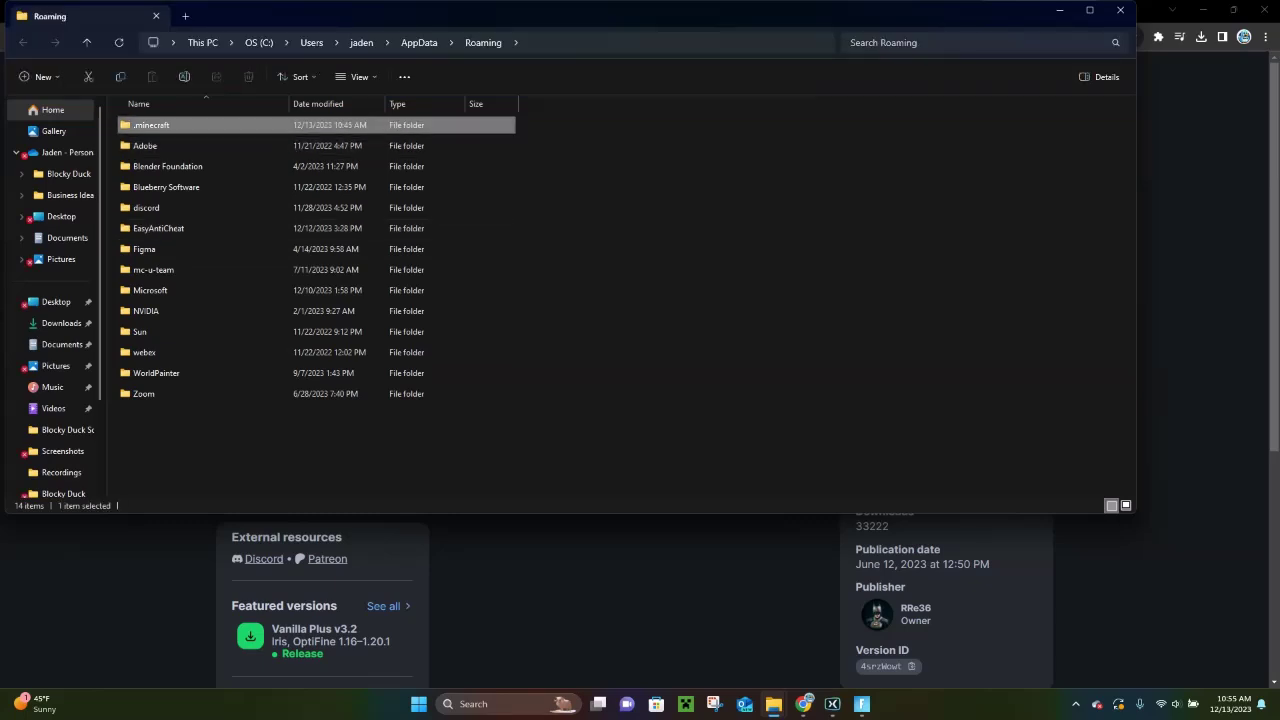
pyautogui.doubleClick(150, 125)
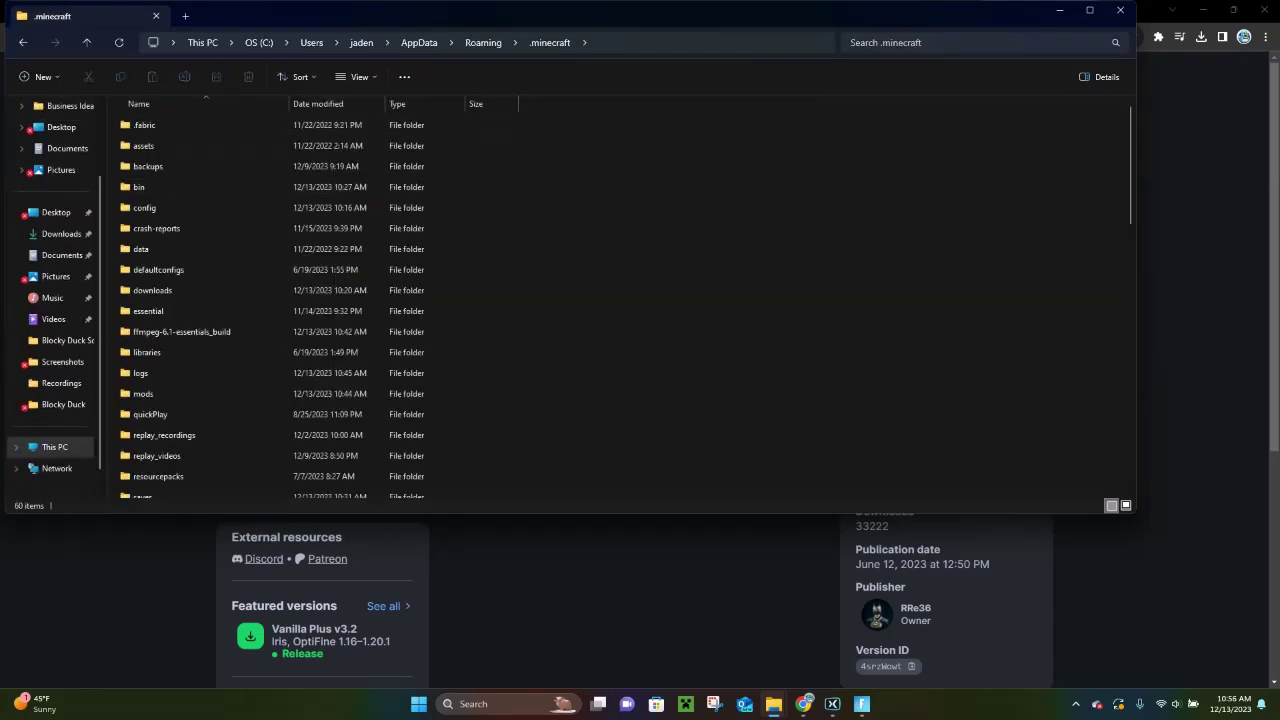
pyautogui.doubleClick(143, 393)
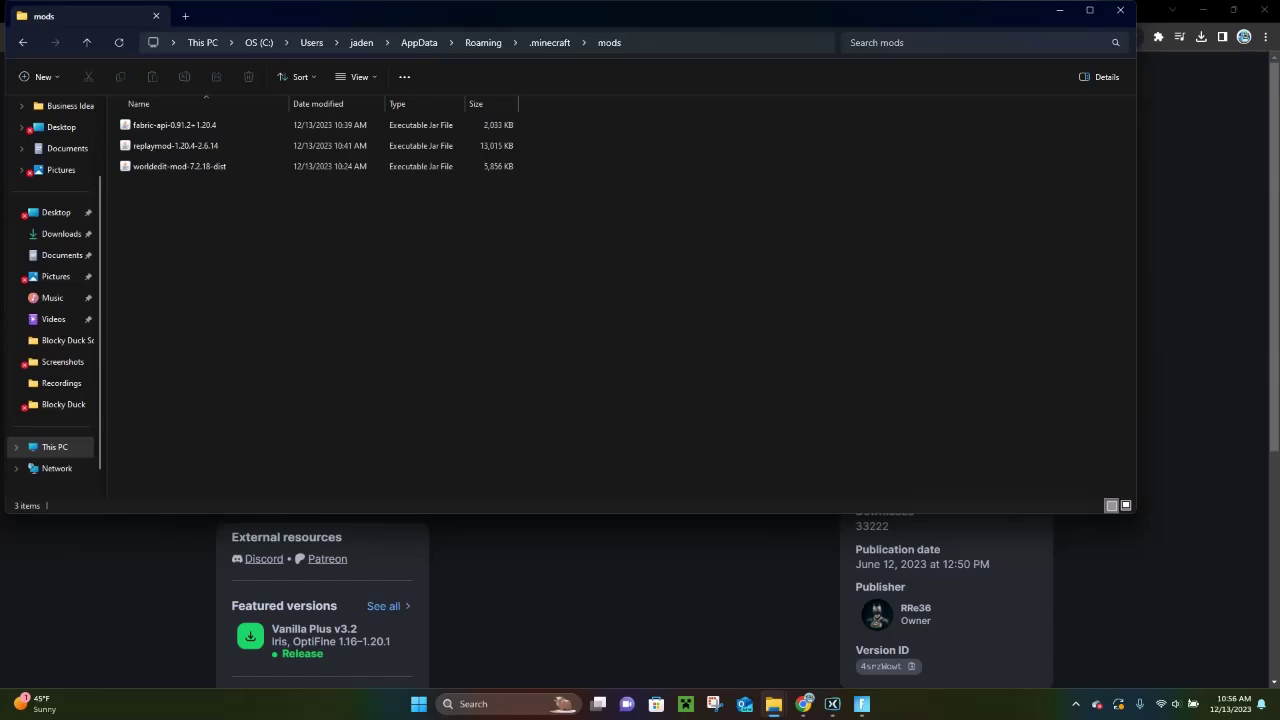
# Step: Move the Sodium, Iris and Fabric API jars from Downloads into mods, replacing the old Fabric API jar
pyautogui.moveTo(773, 704)
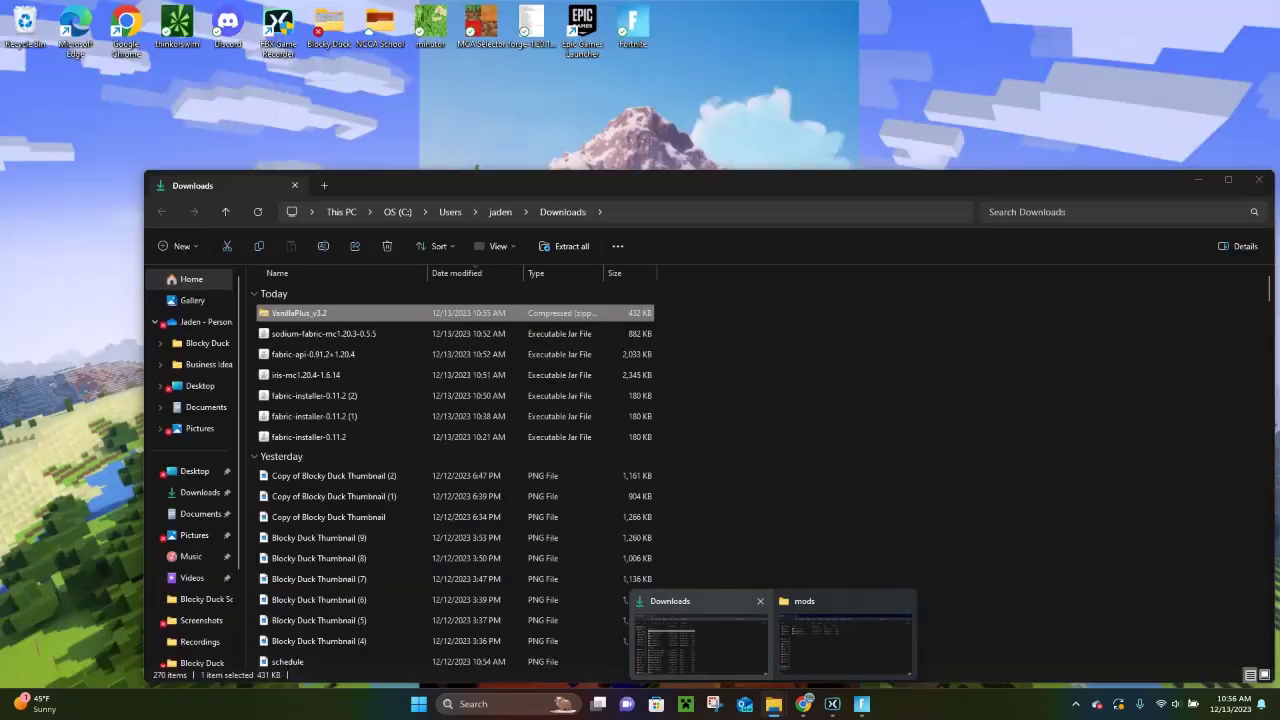
pyautogui.click(700, 640)
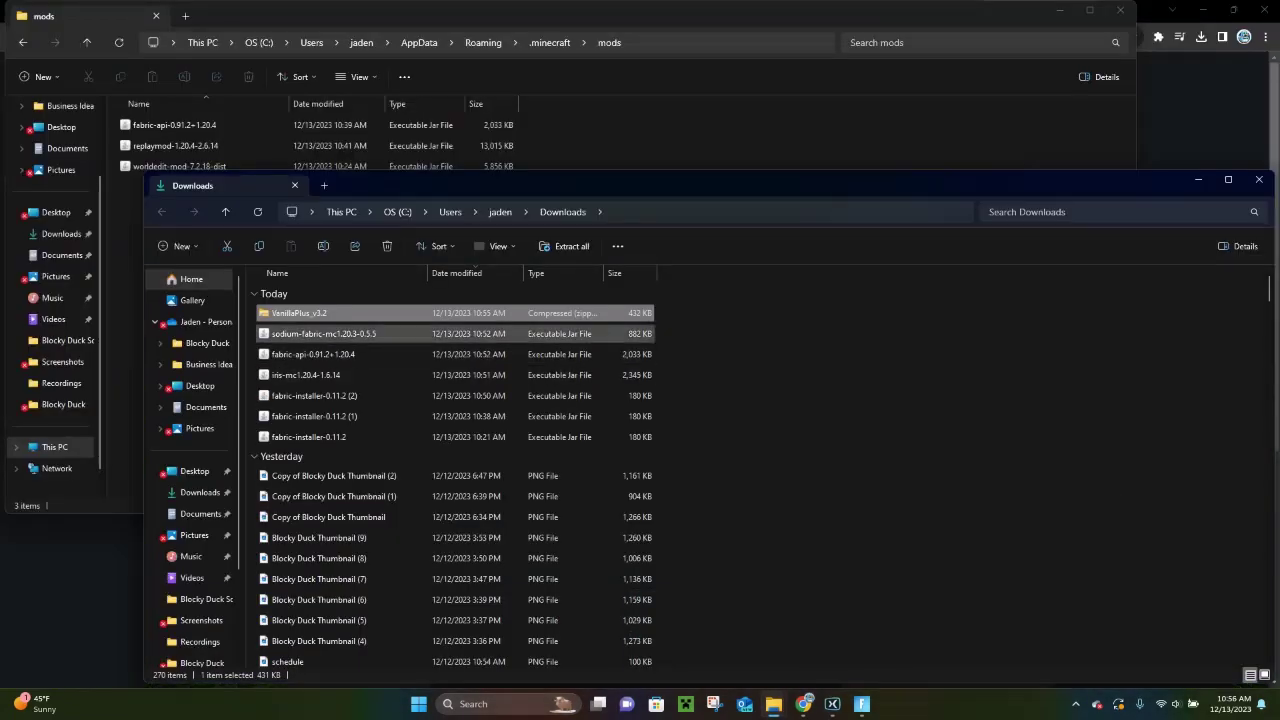
pyautogui.click(323, 333)
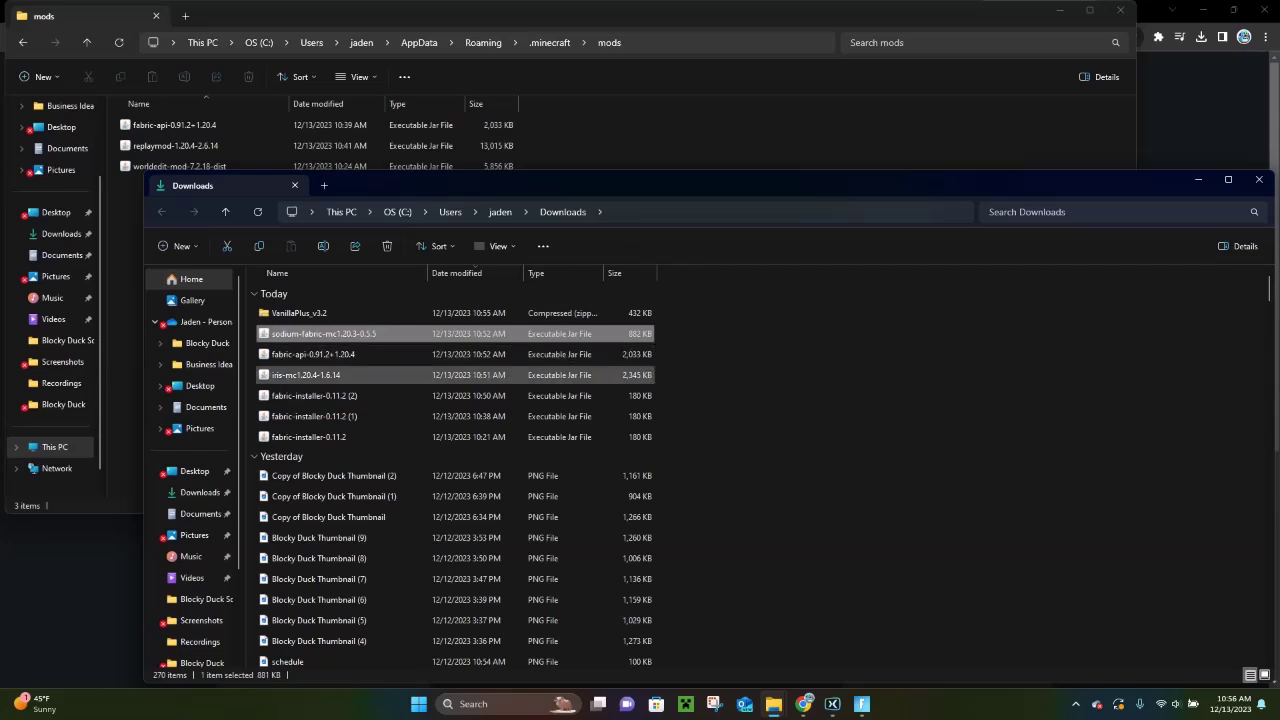
pyautogui.keyDown('shift'); pyautogui.click(306, 375); pyautogui.keyUp('shift')
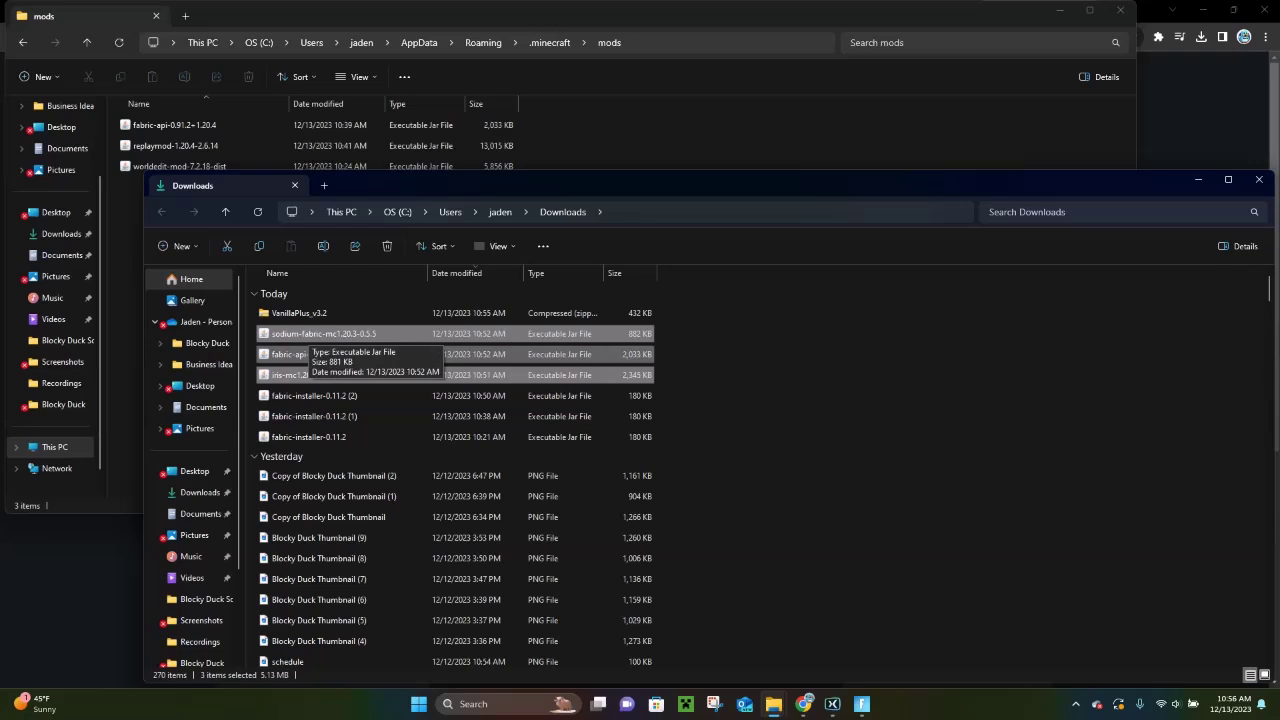
pyautogui.moveTo(300, 334); pyautogui.dragTo(620, 160)
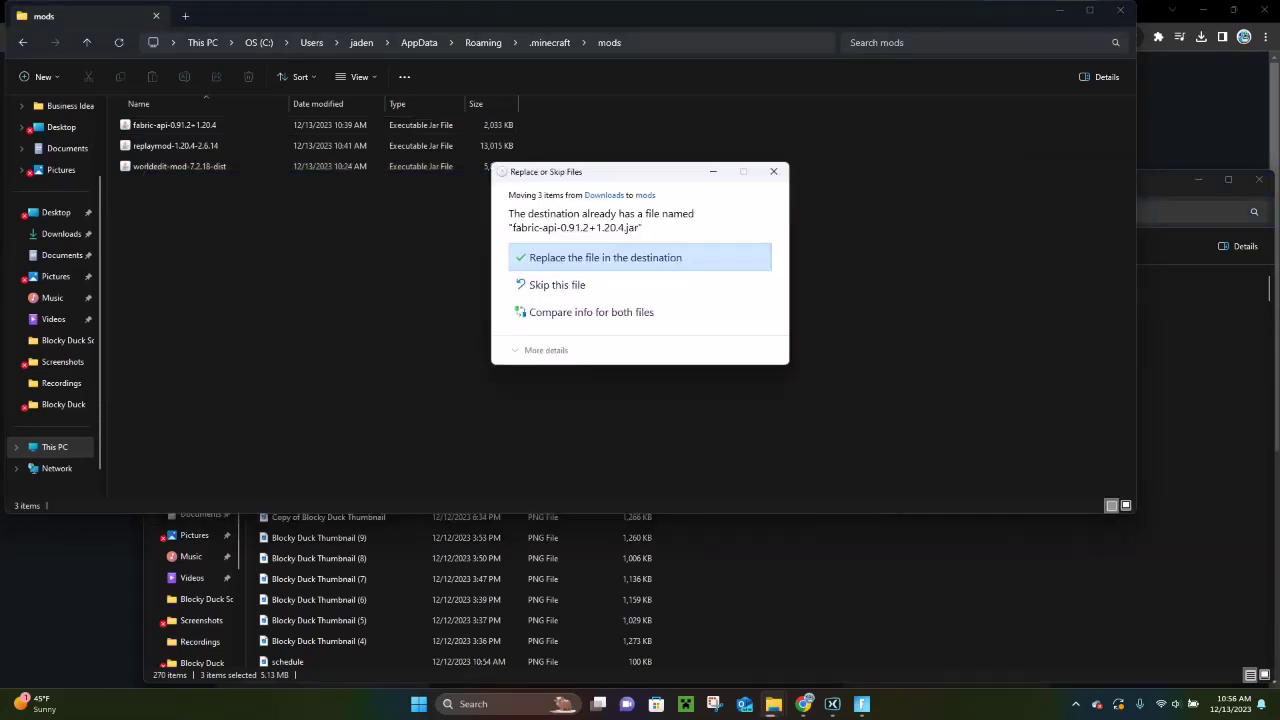
pyautogui.click(600, 257)
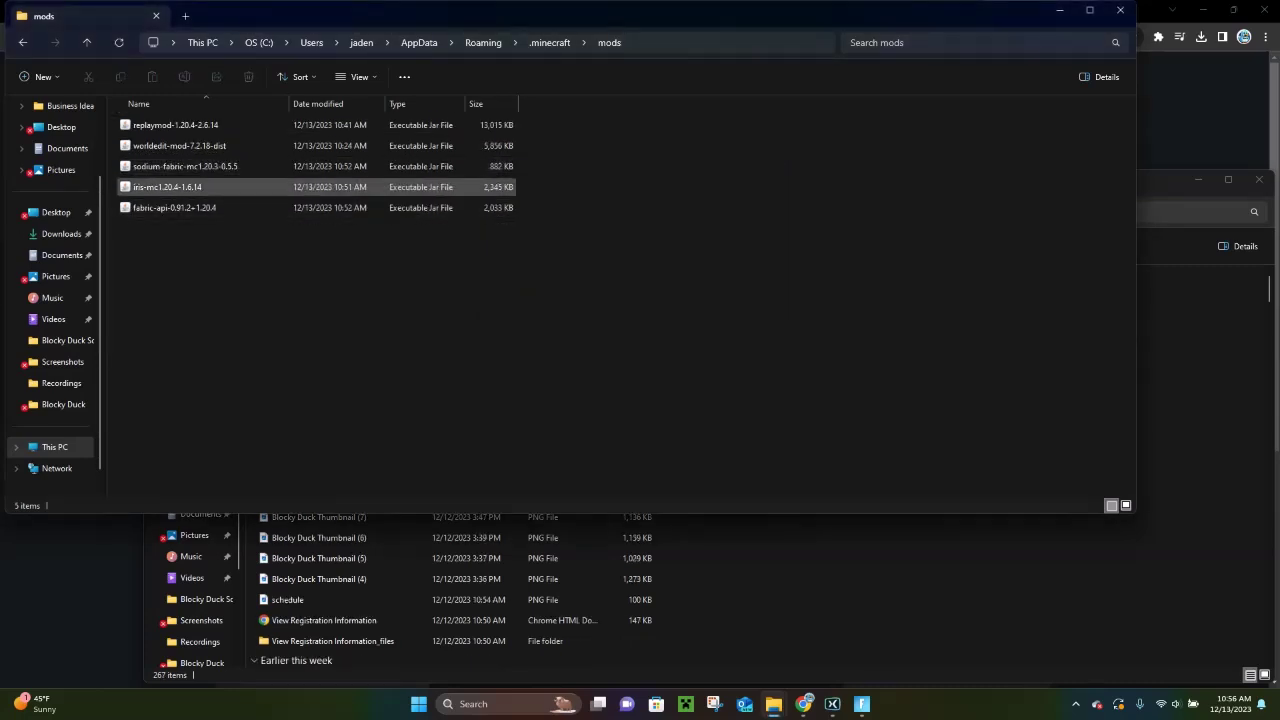
pyautogui.click(168, 187)
pyautogui.click(170, 207)
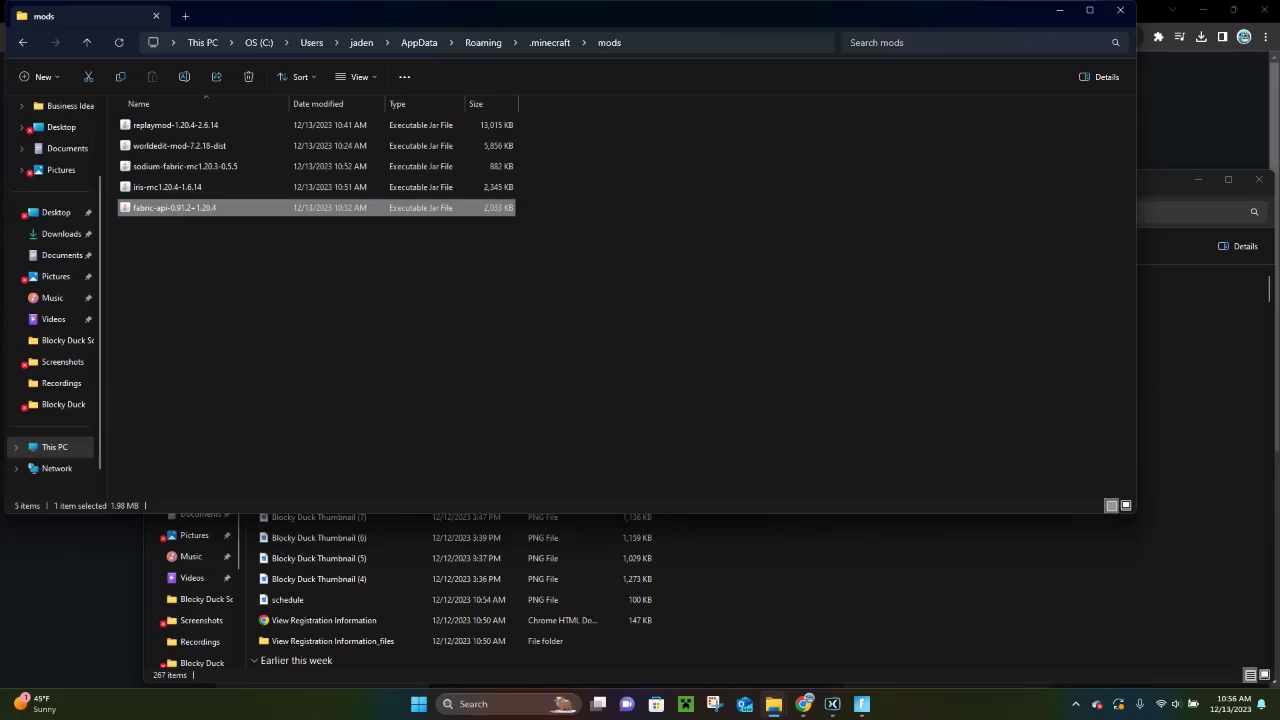
pyautogui.click(185, 166)
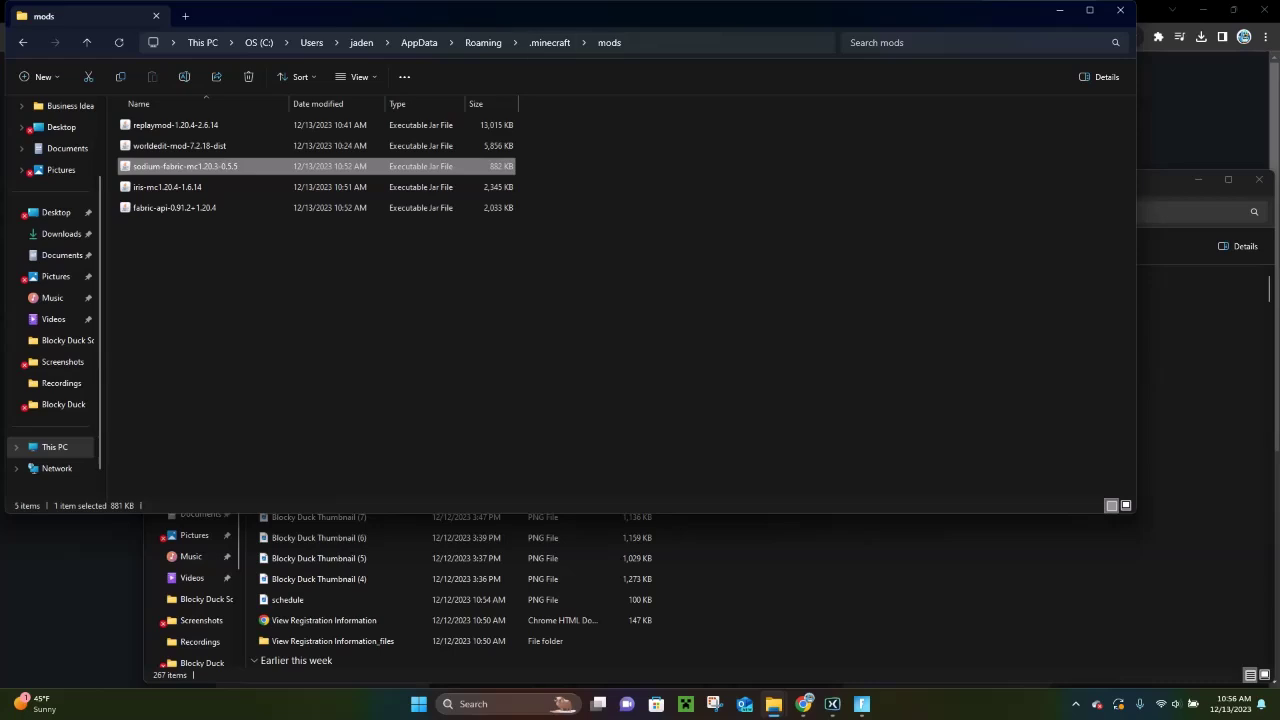
# Step: Go back up to the .minecraft folder and open its shaderpacks folder
pyautogui.click(549, 42)
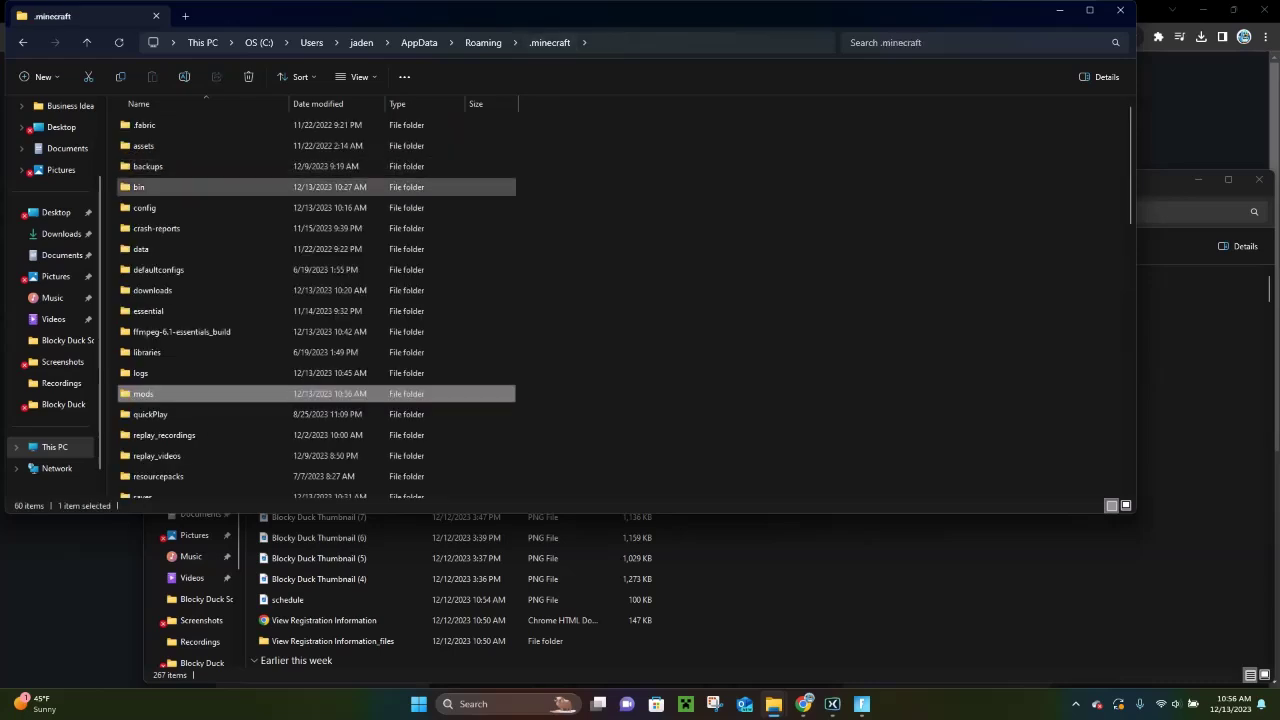
pyautogui.scroll(-1, 250, 400)
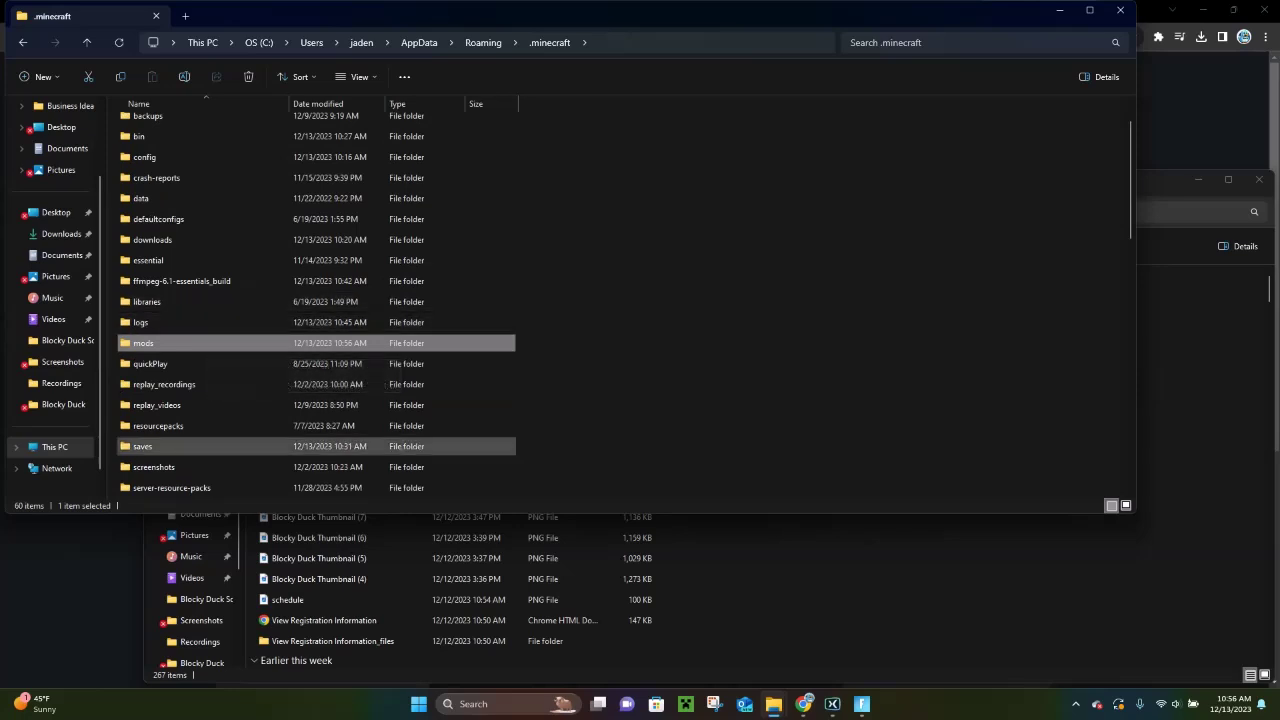
pyautogui.scroll(-1, 250, 446)
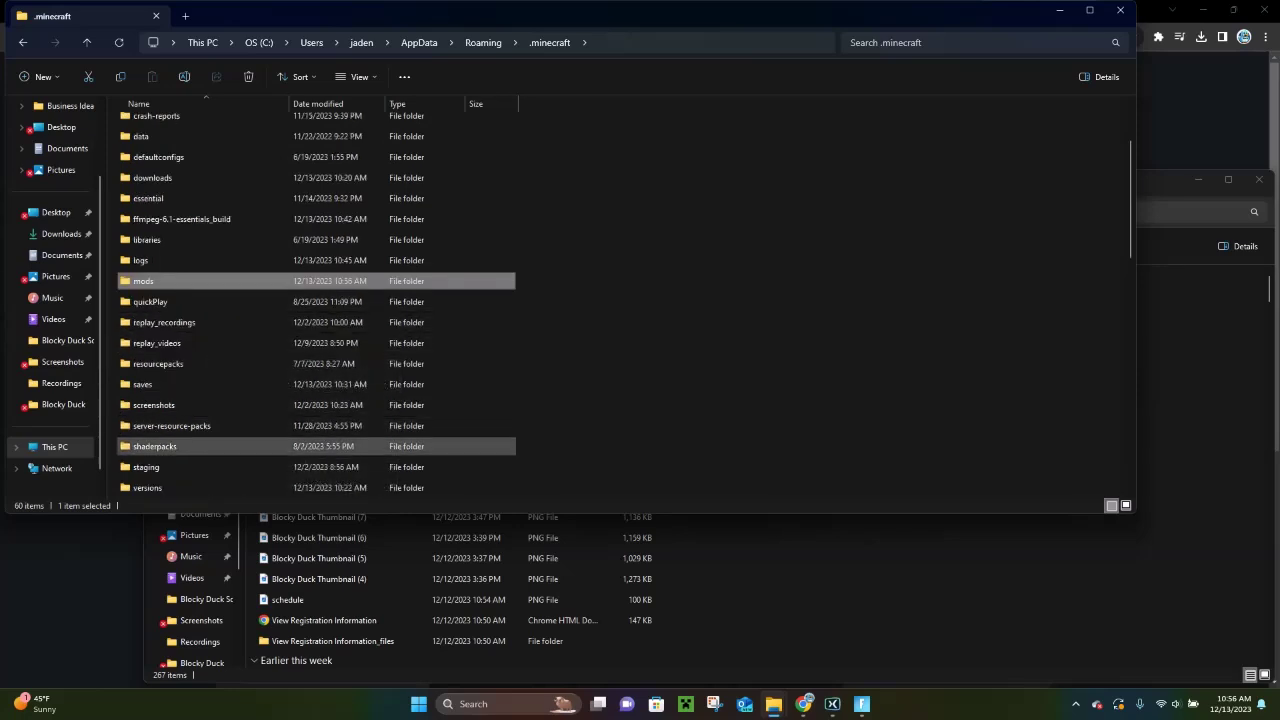
pyautogui.doubleClick(250, 446)
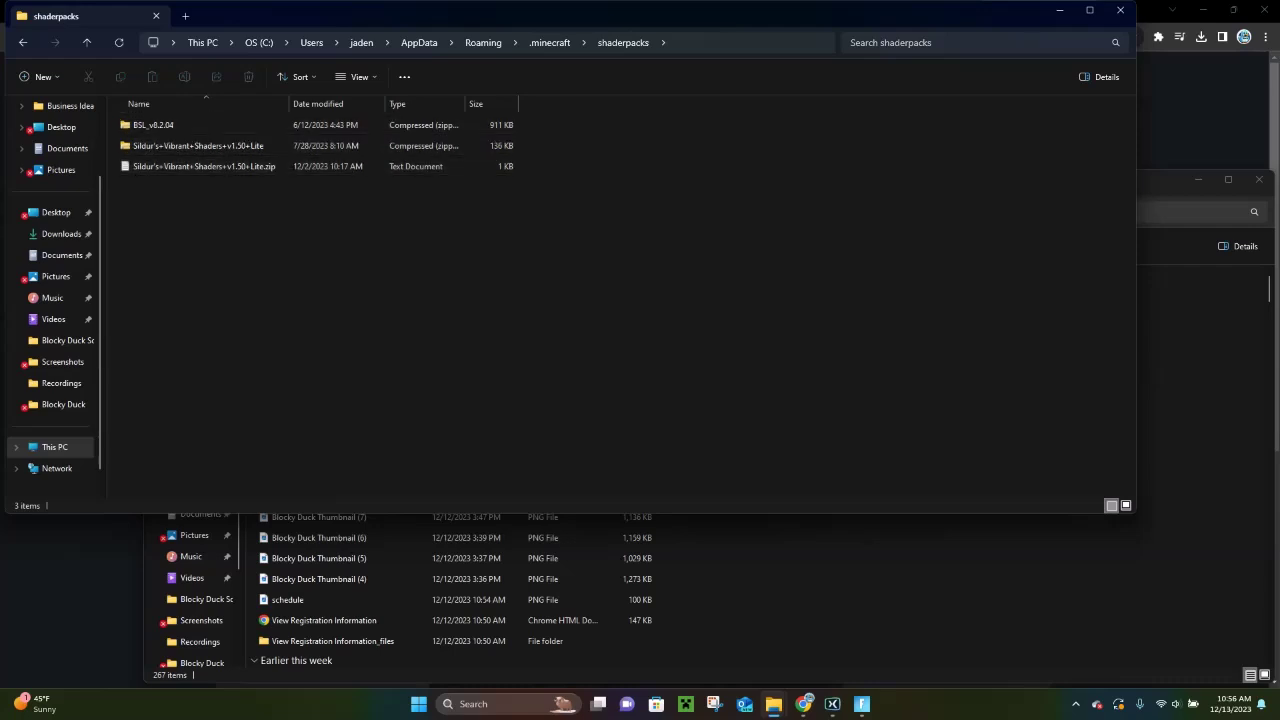
# Step: Drag VanillaPlus_v3.2.zip from the Downloads window into the shaderpacks folder
pyautogui.moveTo(832, 704)
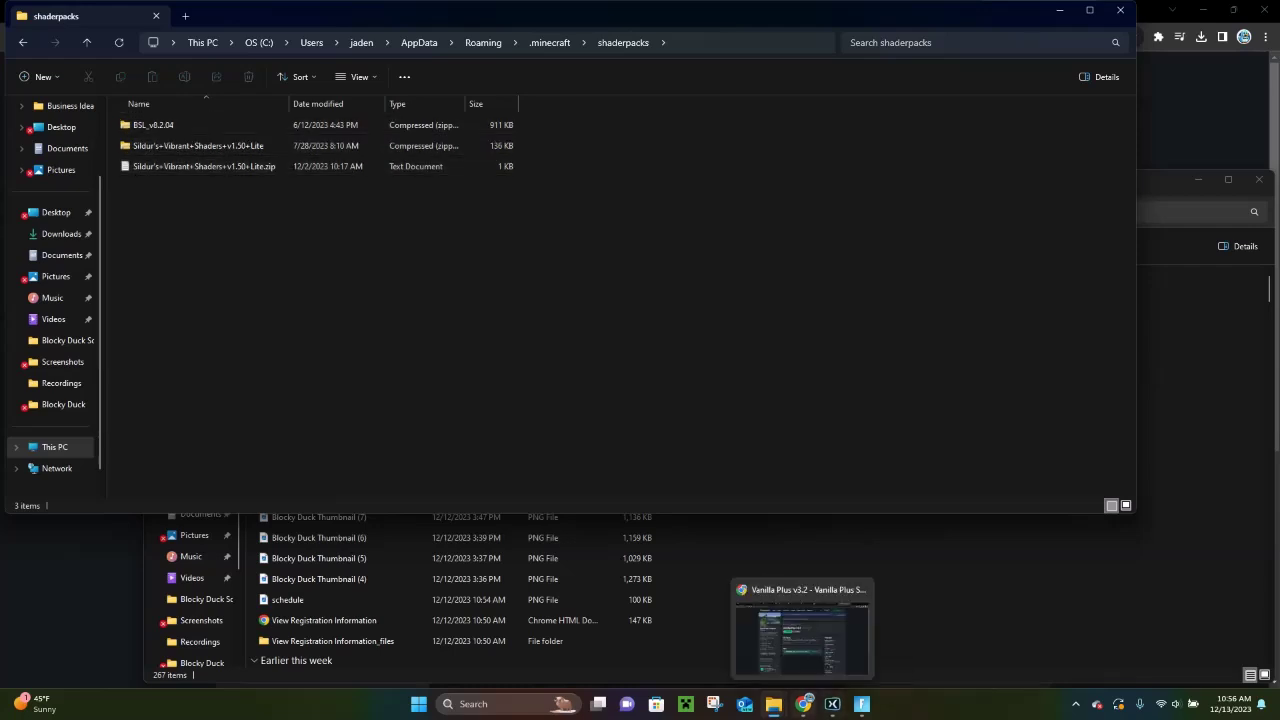
pyautogui.moveTo(773, 704)
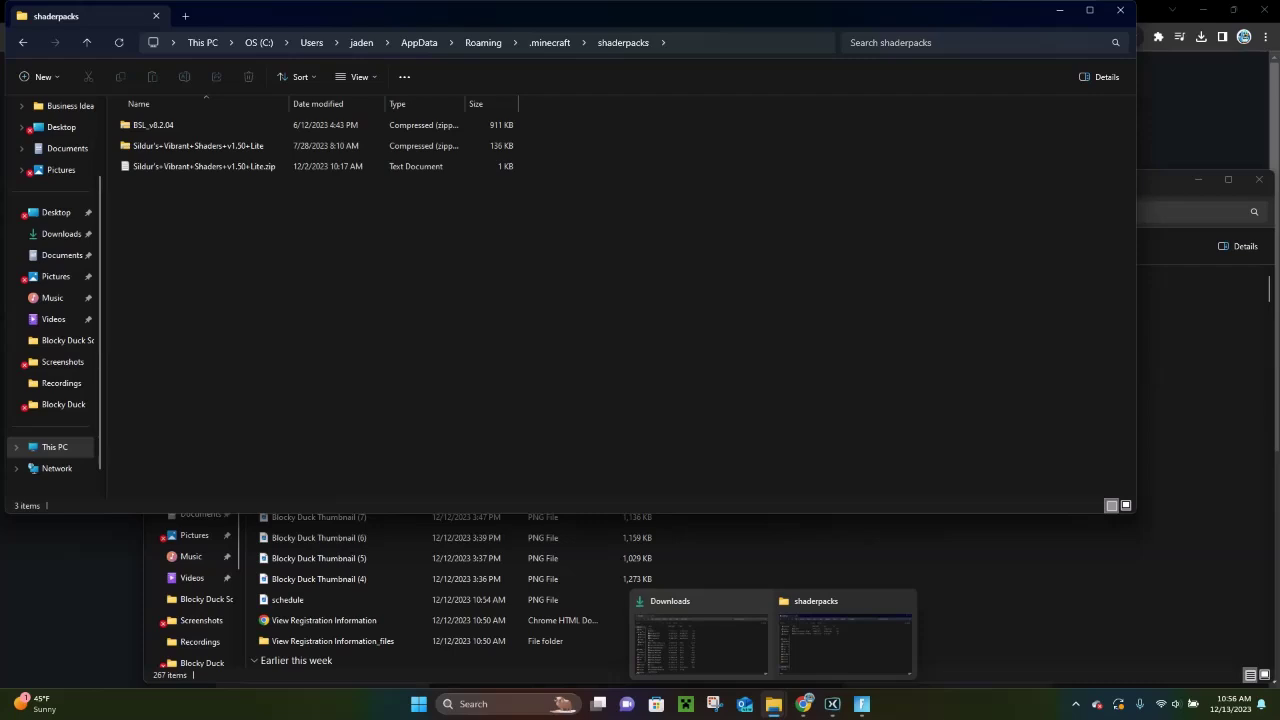
pyautogui.click(700, 635)
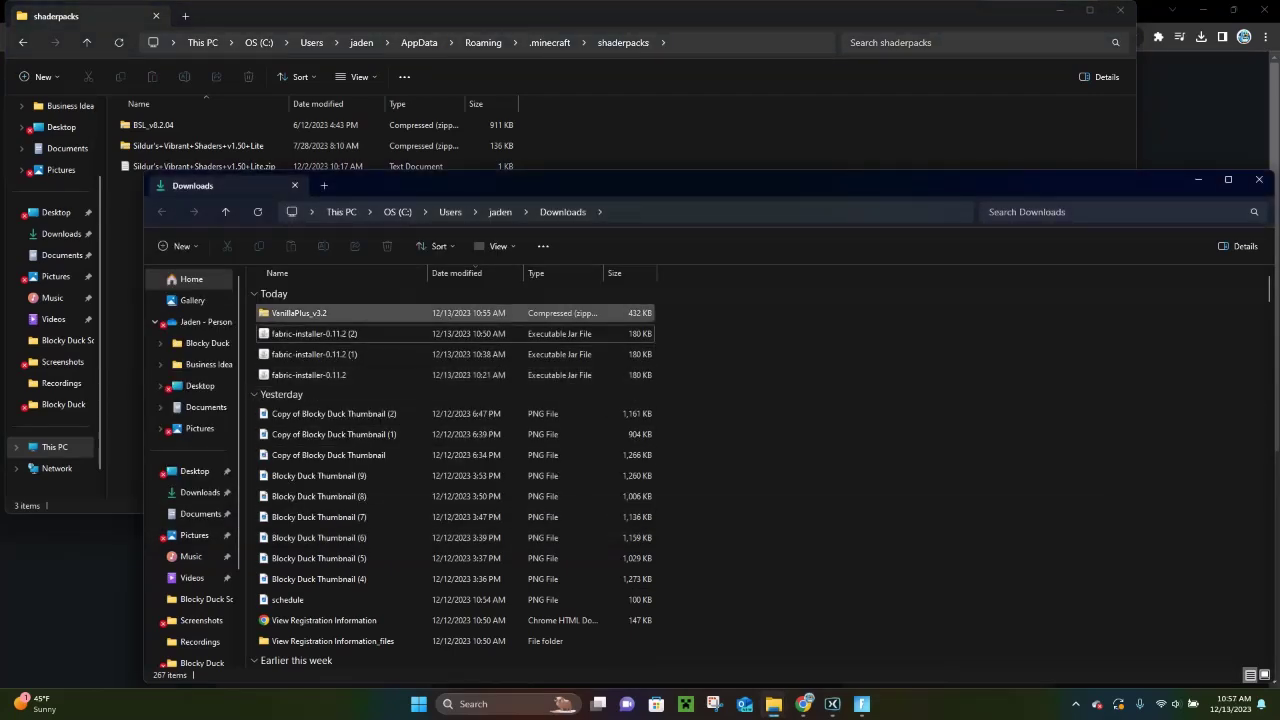
pyautogui.click(300, 313)
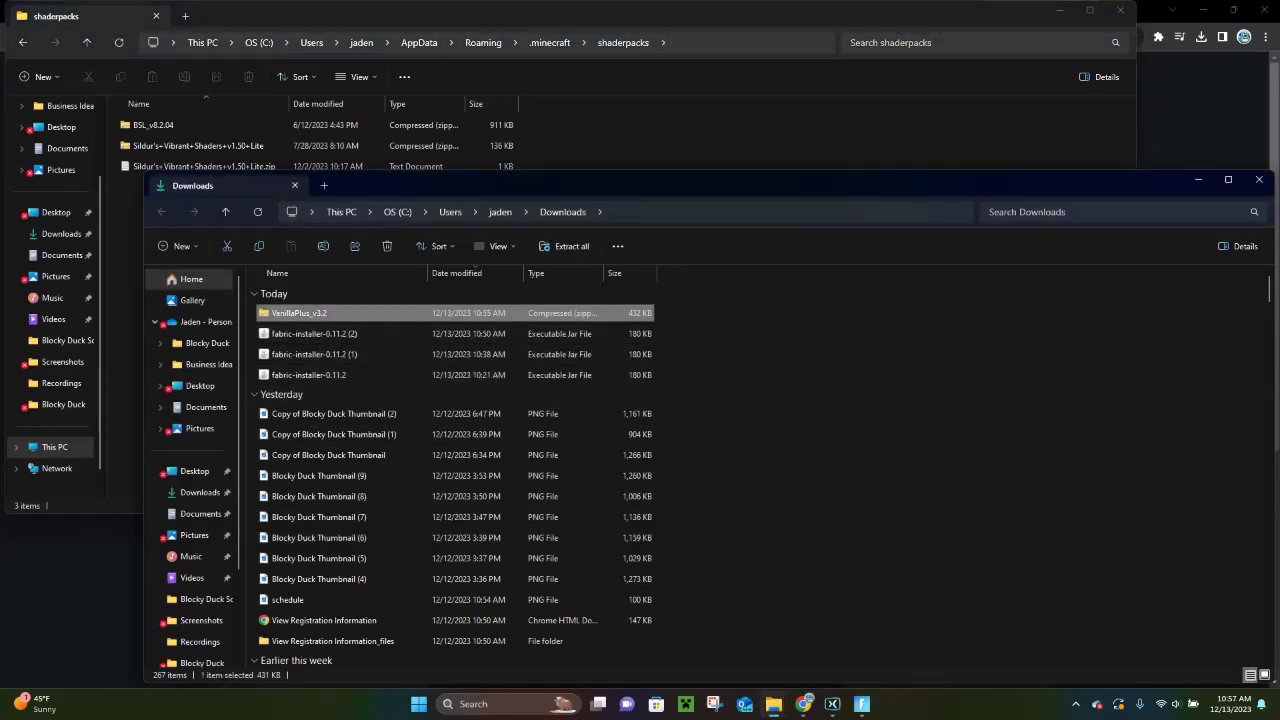
pyautogui.moveTo(300, 313); pyautogui.dragTo(666, 137)
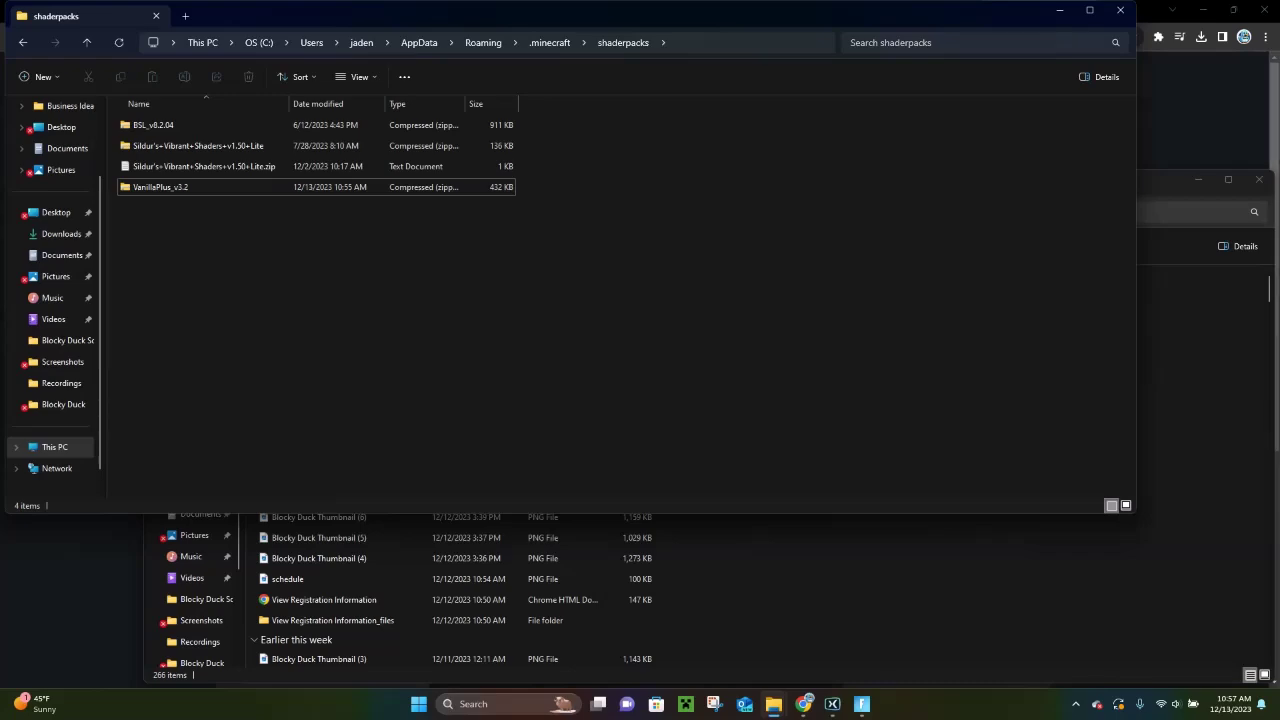
# Step: Close the shaderpacks and Downloads windows and launch fabric-loader-1.20.4 from the Minecraft Launcher
pyautogui.click(1120, 10)
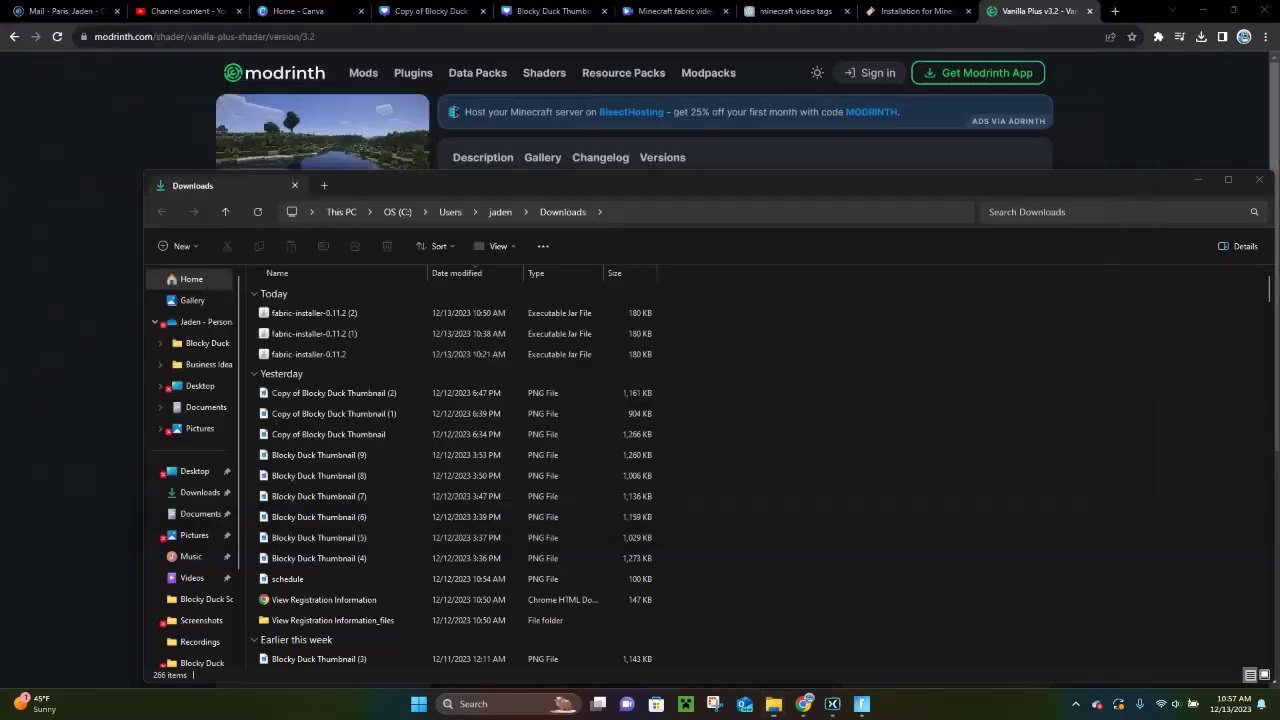
pyautogui.click(1259, 179)
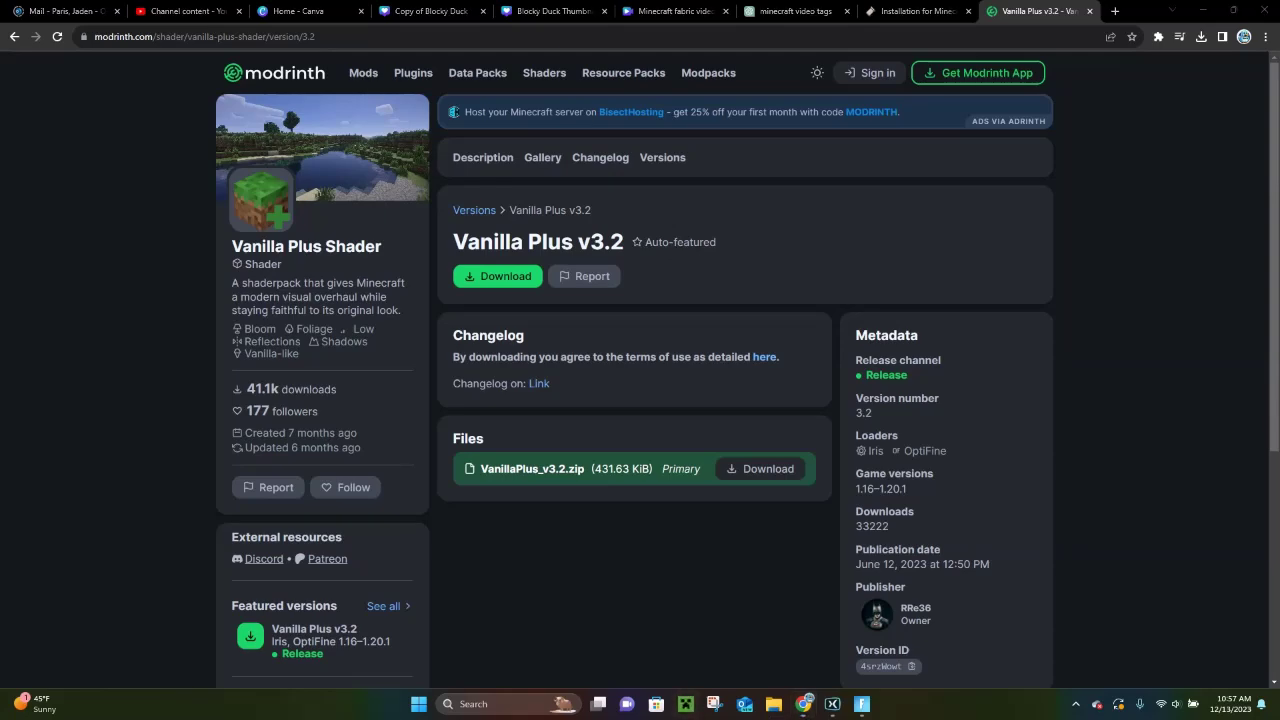
pyautogui.hotkey('alt', 'Tab')
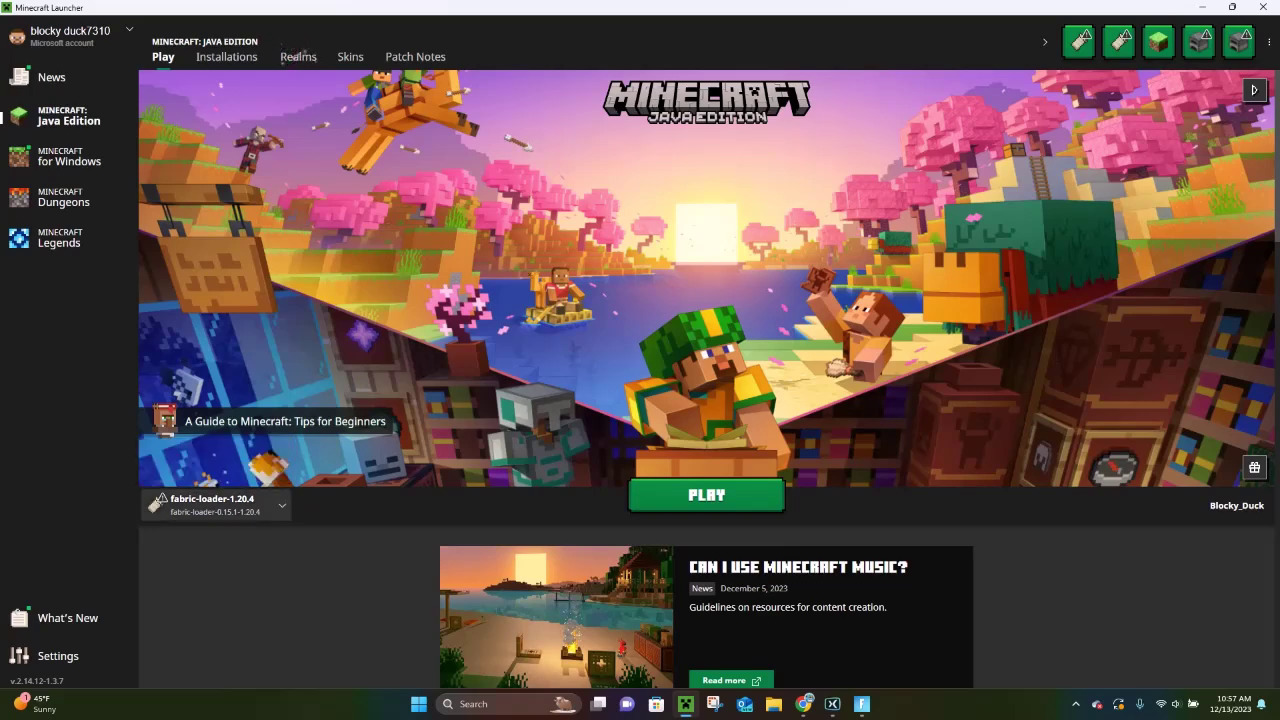
pyautogui.press('Return')
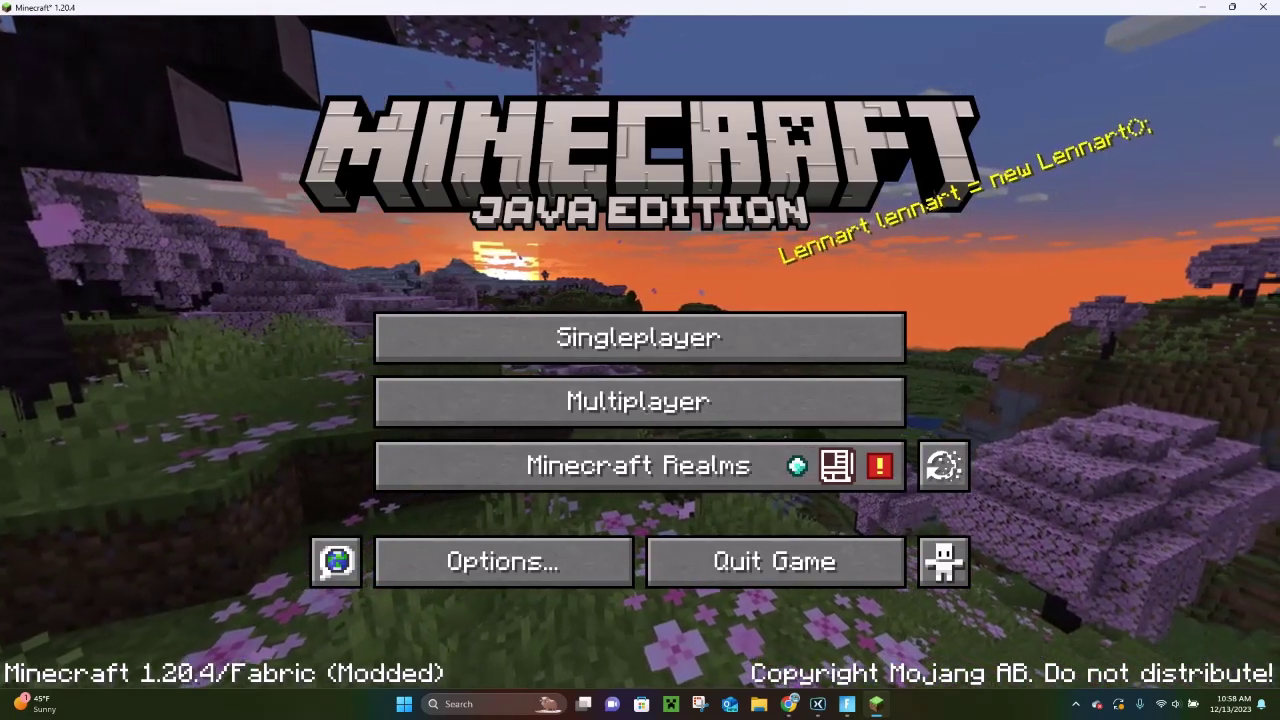
# Step: Open Singleplayer, load New World, and walk forward across the meadow
pyautogui.click(640, 337)
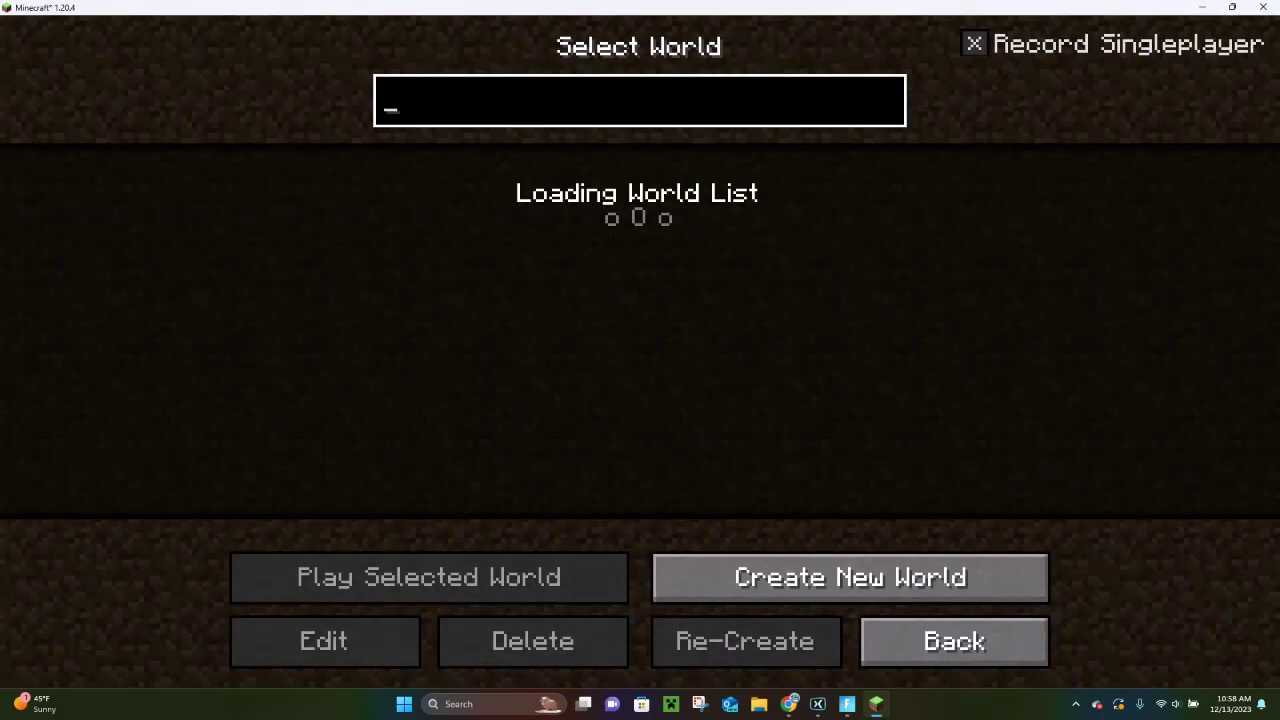
pyautogui.click(440, 195)
pyautogui.click(429, 577)
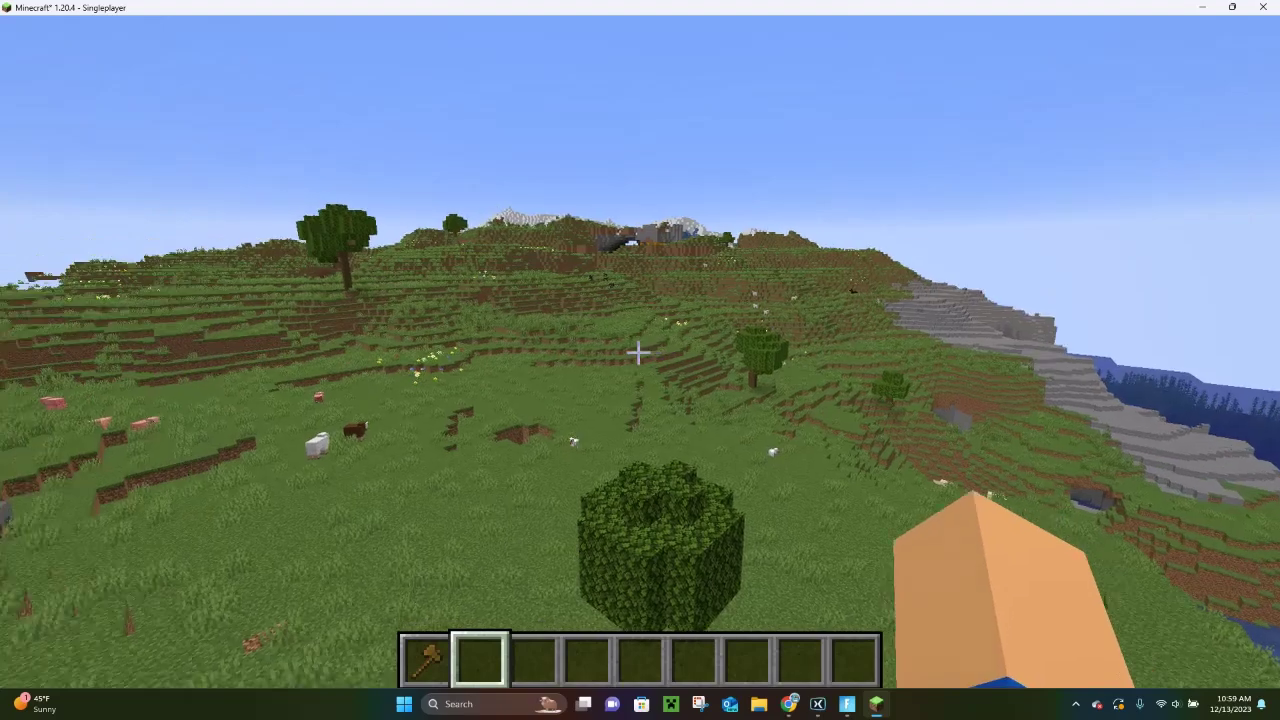
pyautogui.moveTo(638, 352)
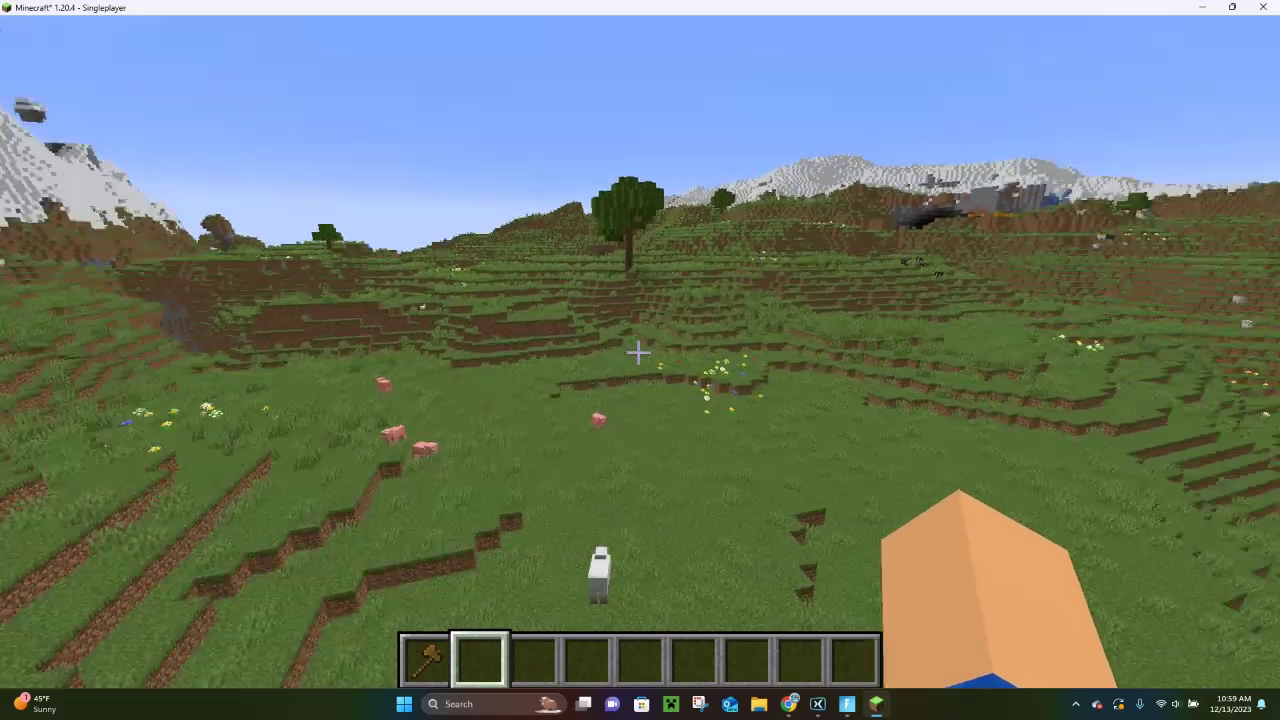
pyautogui.press('w')
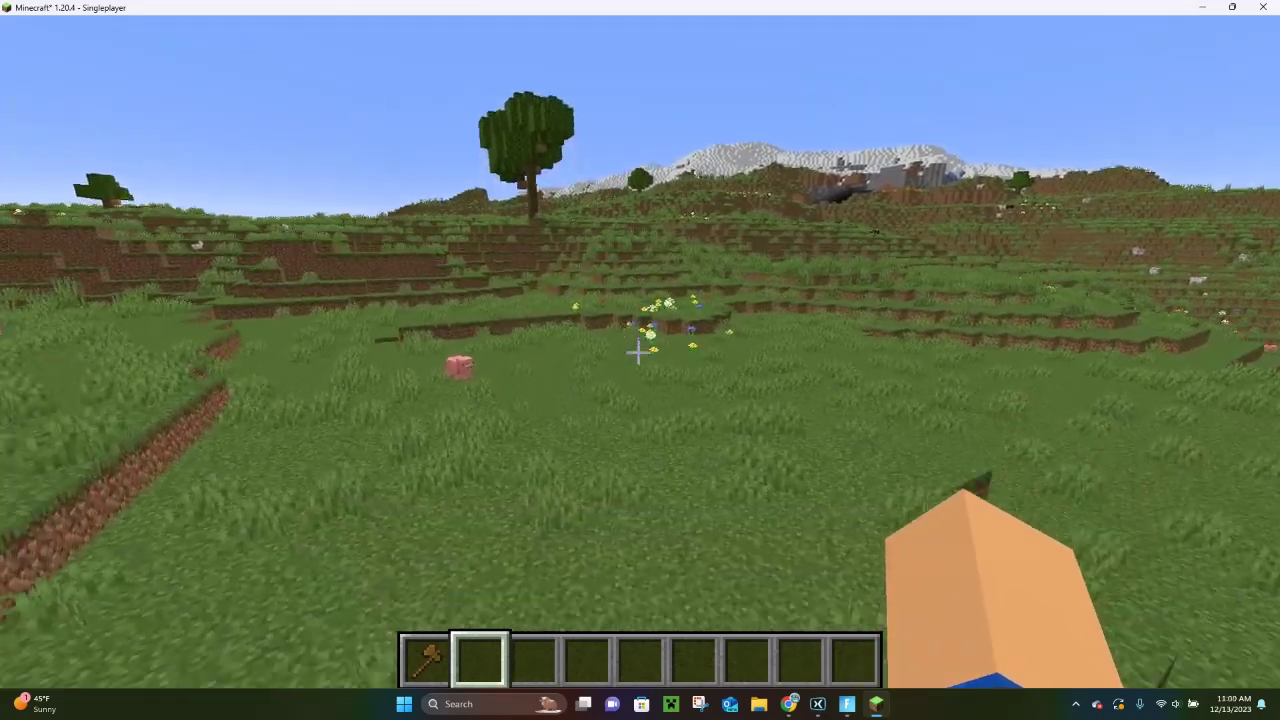
# Step: Select and apply the VanillaPlus_v3.2 shader pack under Video Settings, then resume the world
pyautogui.press('Escape')
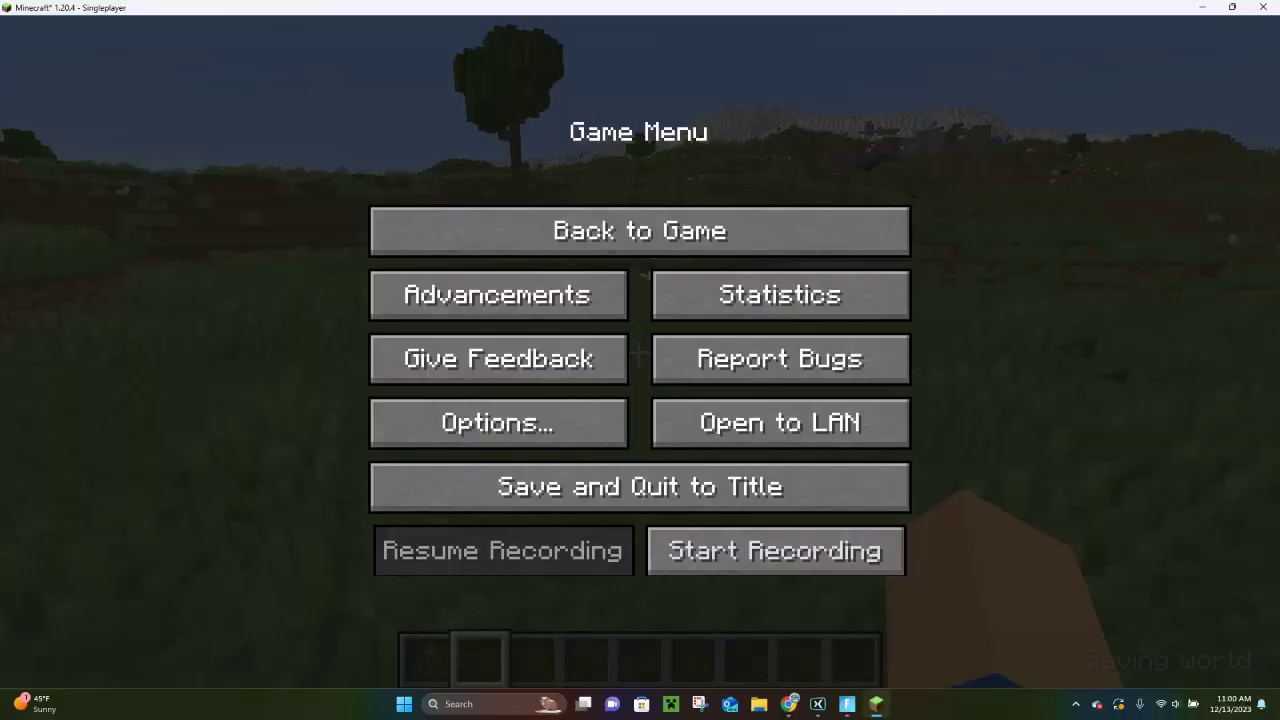
pyautogui.click(498, 422)
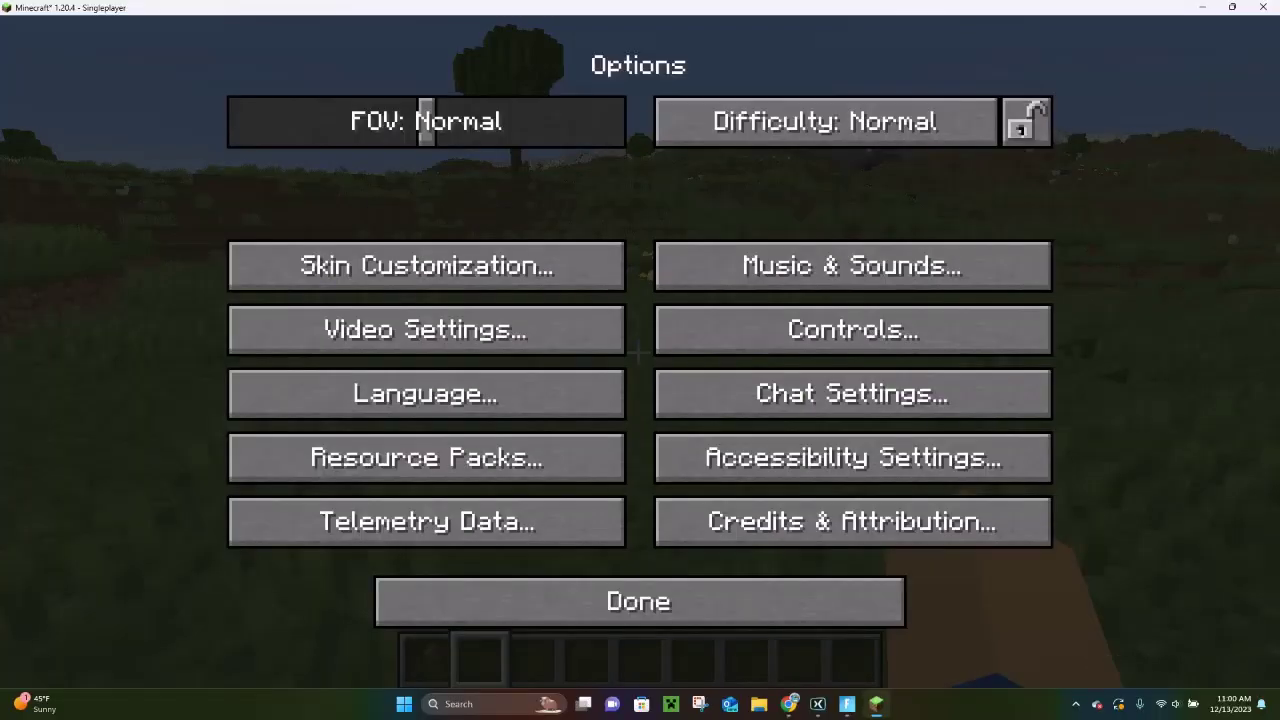
pyautogui.click(420, 332)
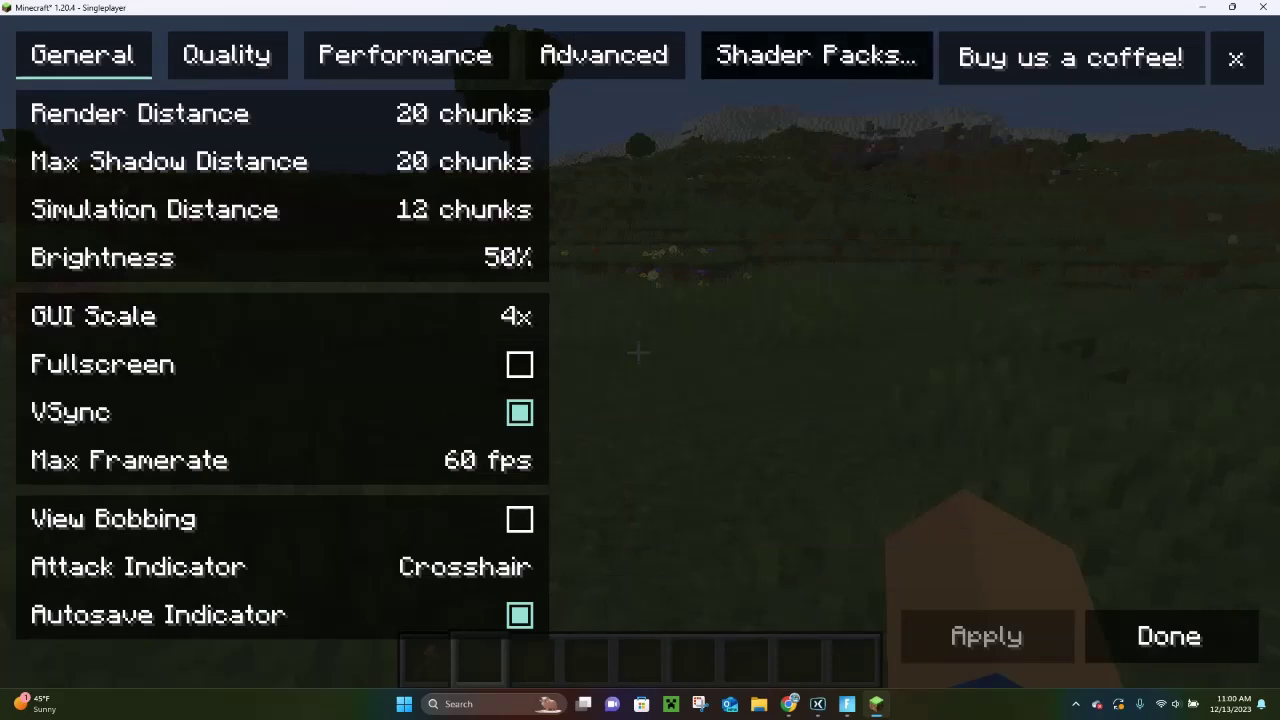
pyautogui.click(816, 55)
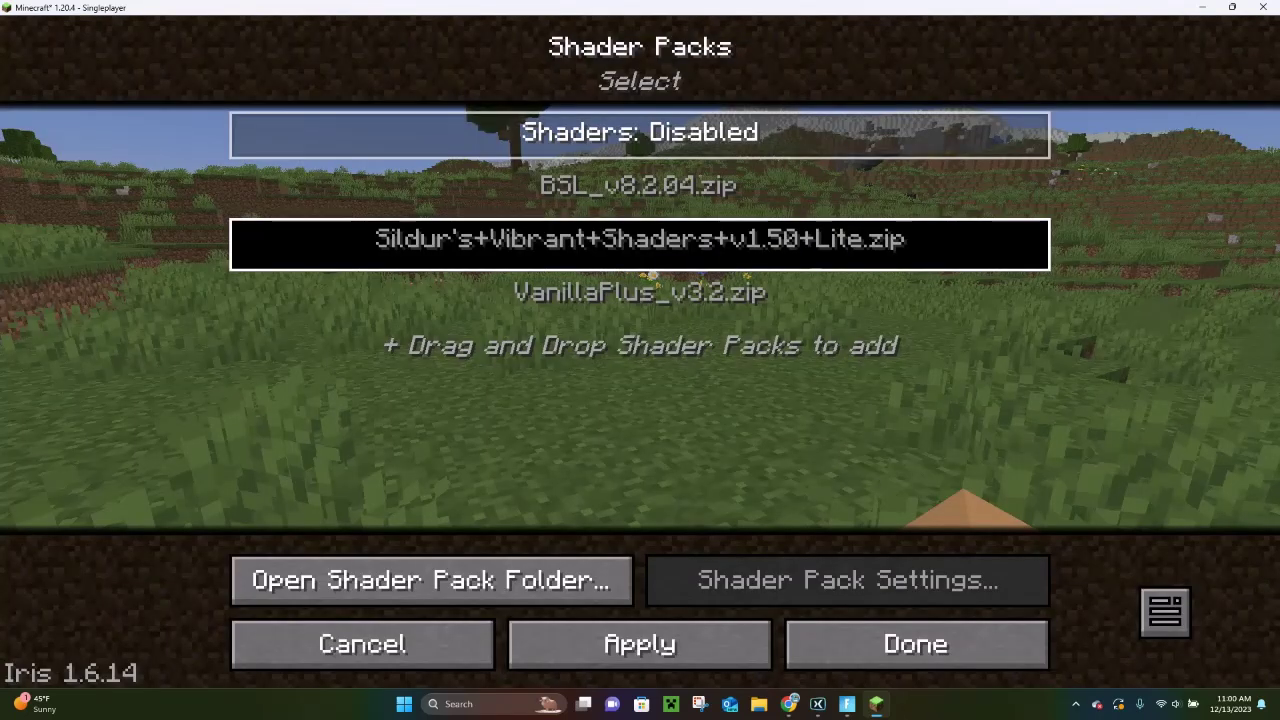
pyautogui.click(640, 297)
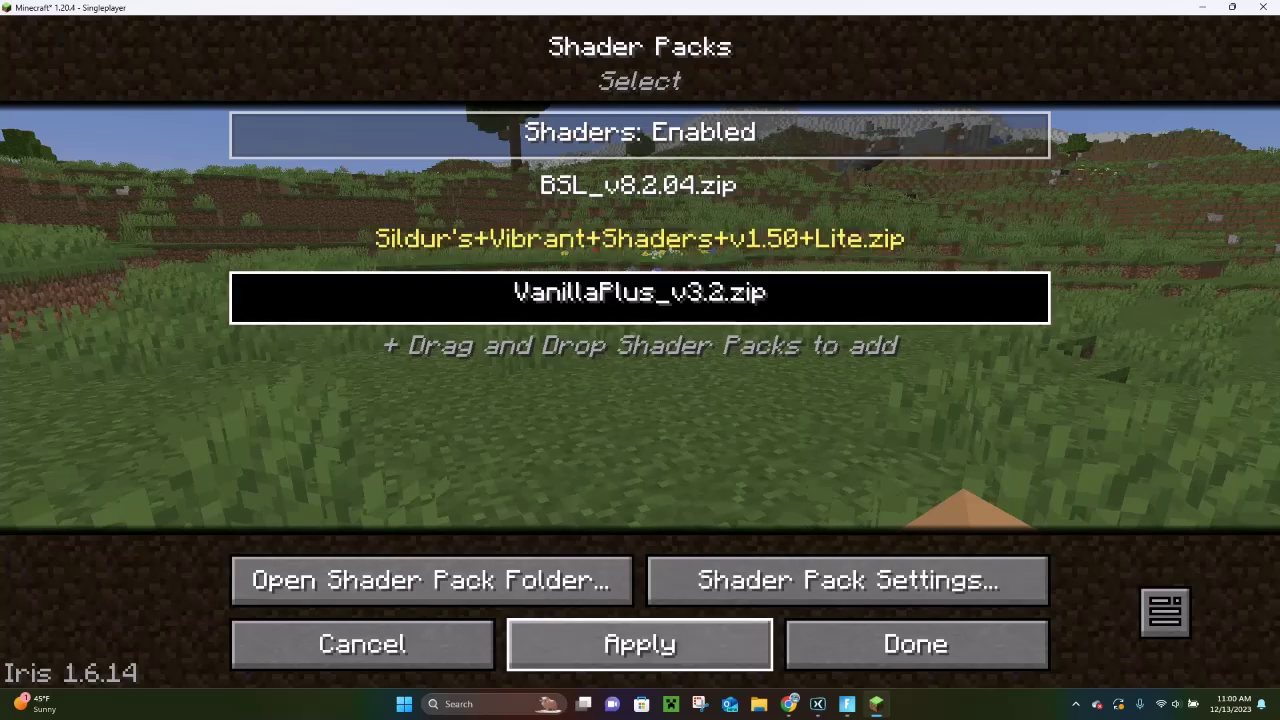
pyautogui.click(640, 644)
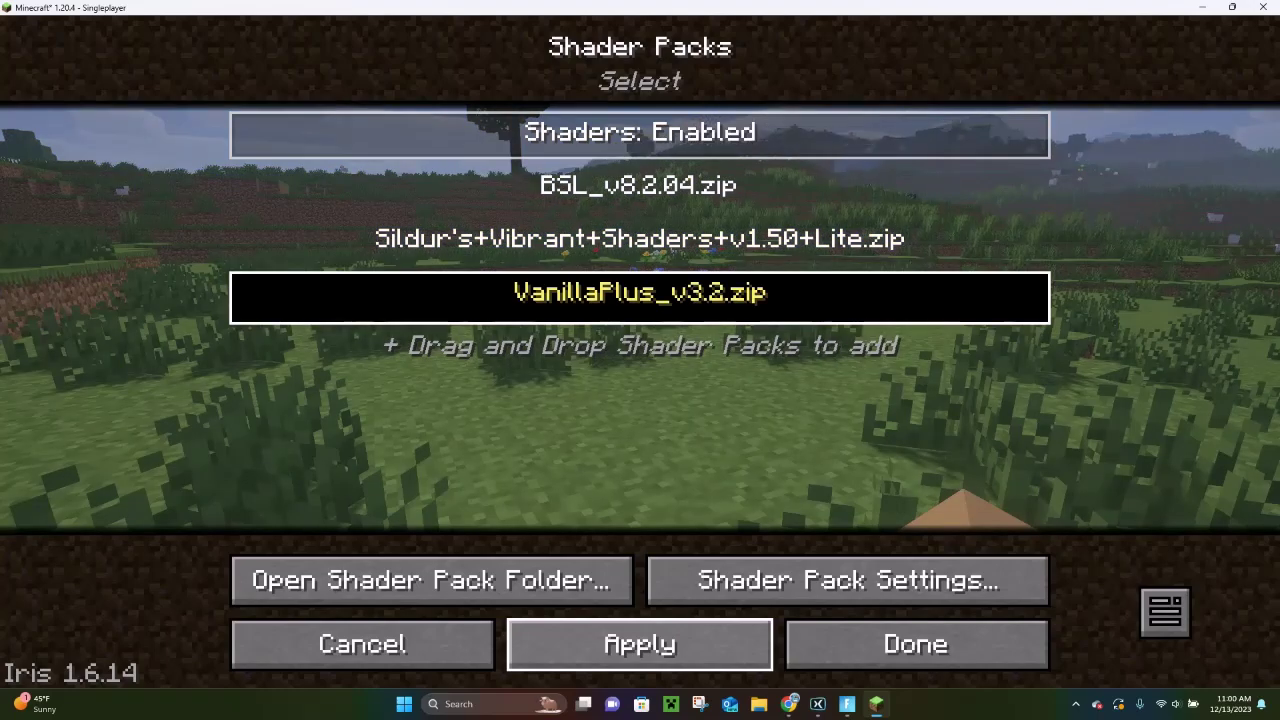
pyautogui.click(915, 644)
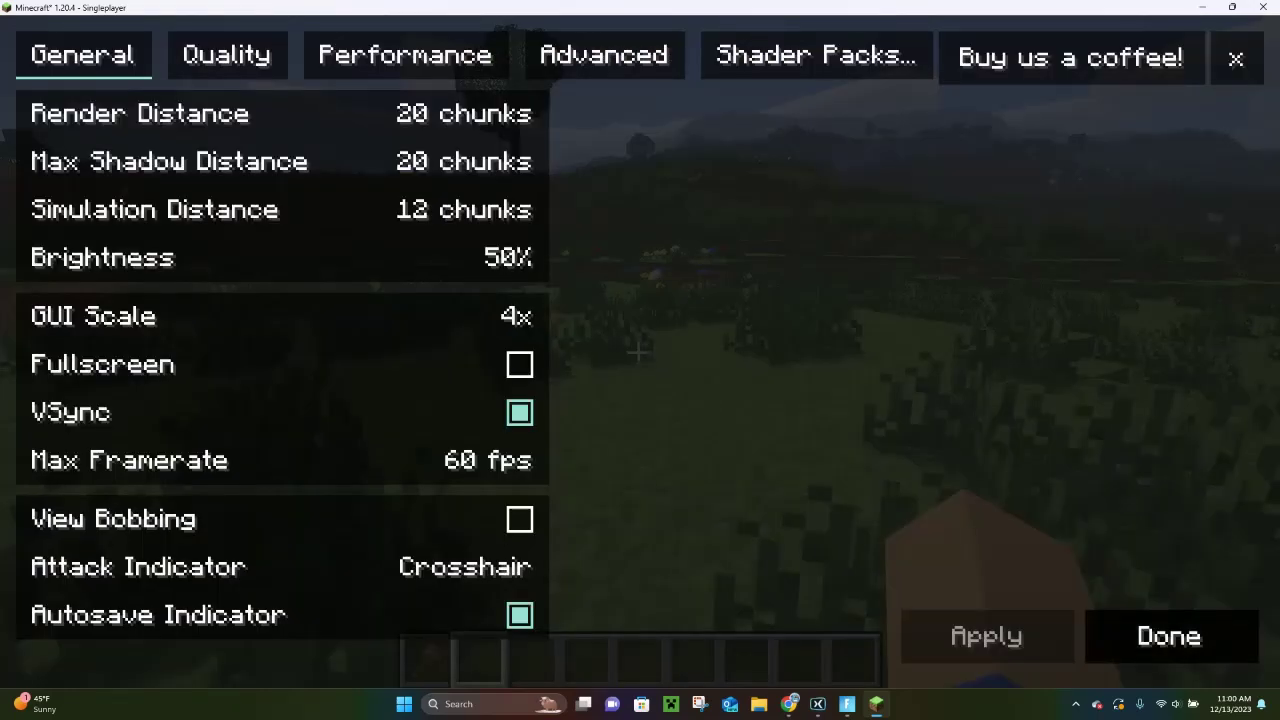
pyautogui.click(1169, 636)
pyautogui.click(640, 600)
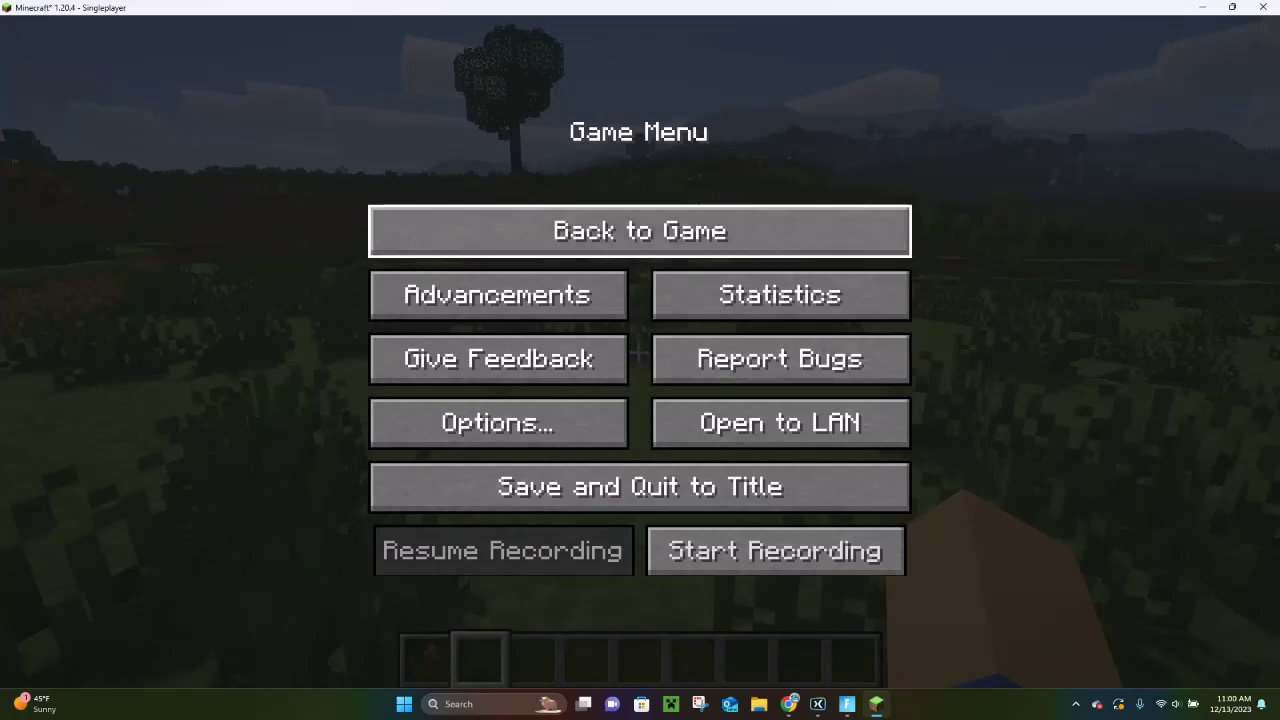
pyautogui.press('Escape')
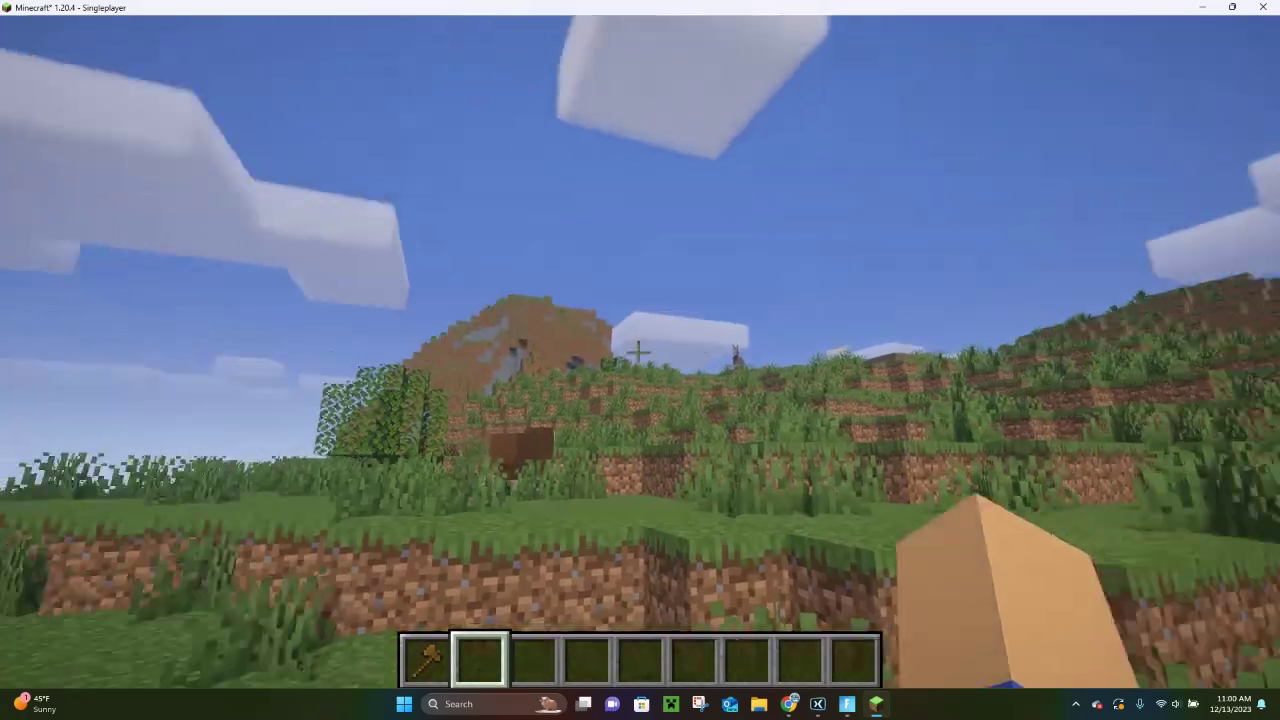